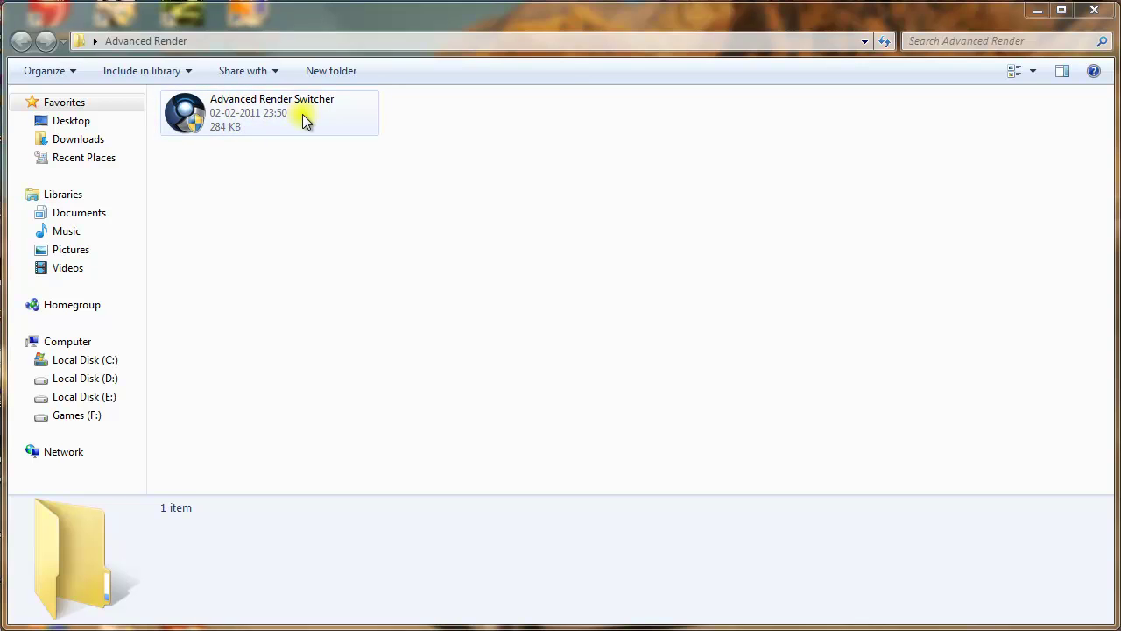
Step: Select the 284 KB Advanced Render Switcher application in the Advanced Render folder
left_click(220, 116)
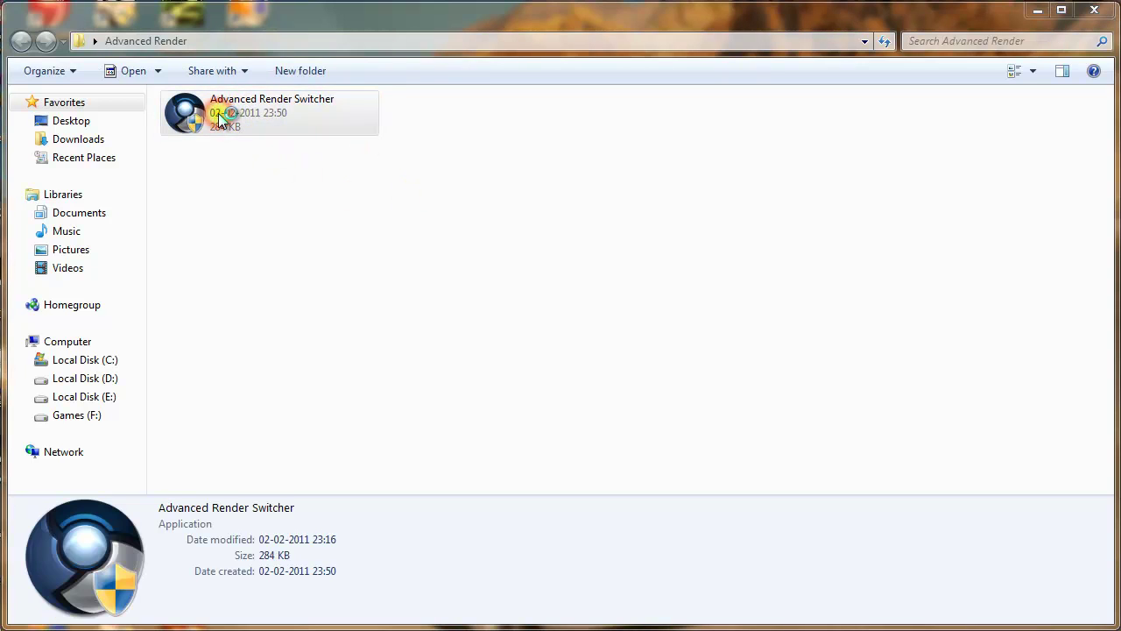
Step: Launch the Advanced Render Switcher 4.0 installer and exclude the FunScript component
double_click(221, 116)
left_click(659, 480)
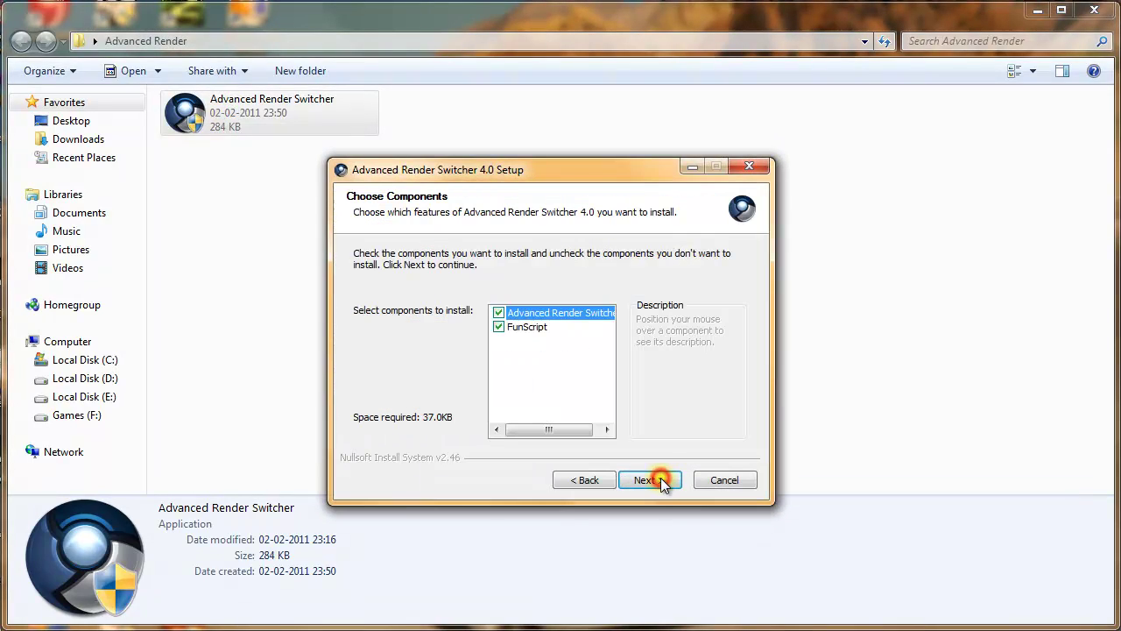
mouse_move(531, 333)
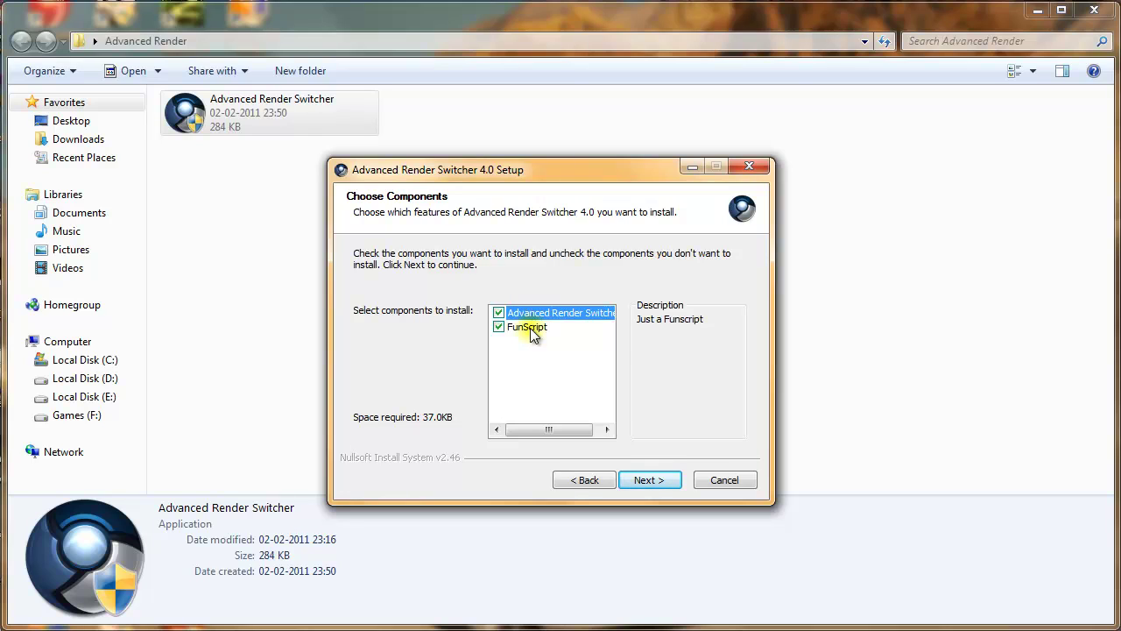
left_click(500, 324)
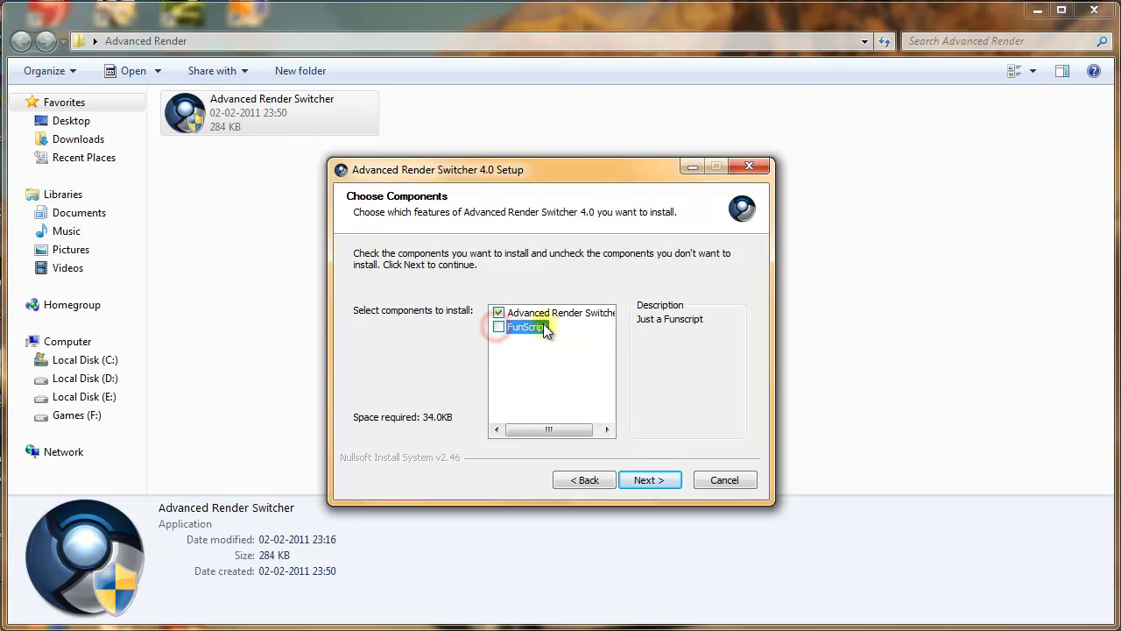
left_click(650, 481)
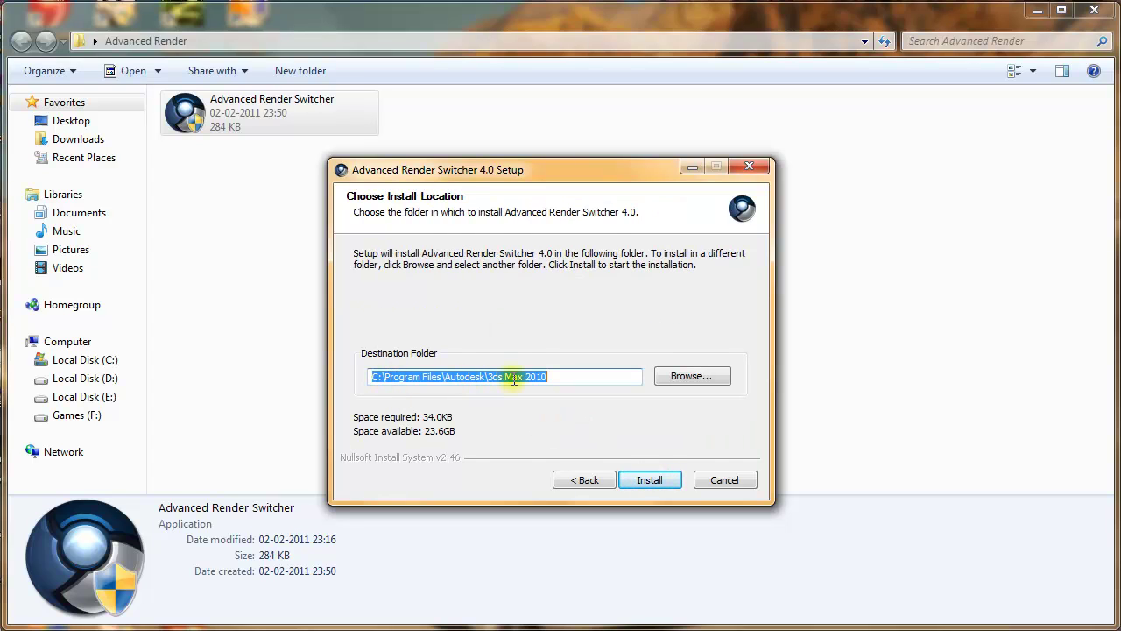
Step: Install into the 3ds Max 2010 folder and close the finished wizard
left_click(690, 375)
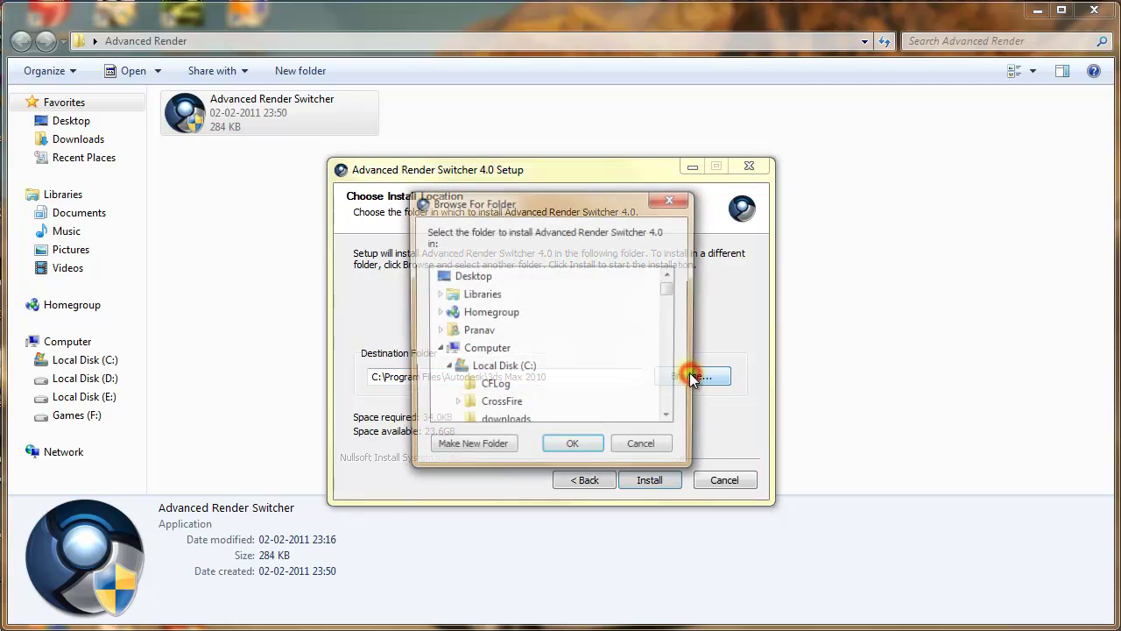
left_click(670, 418)
left_click(670, 419)
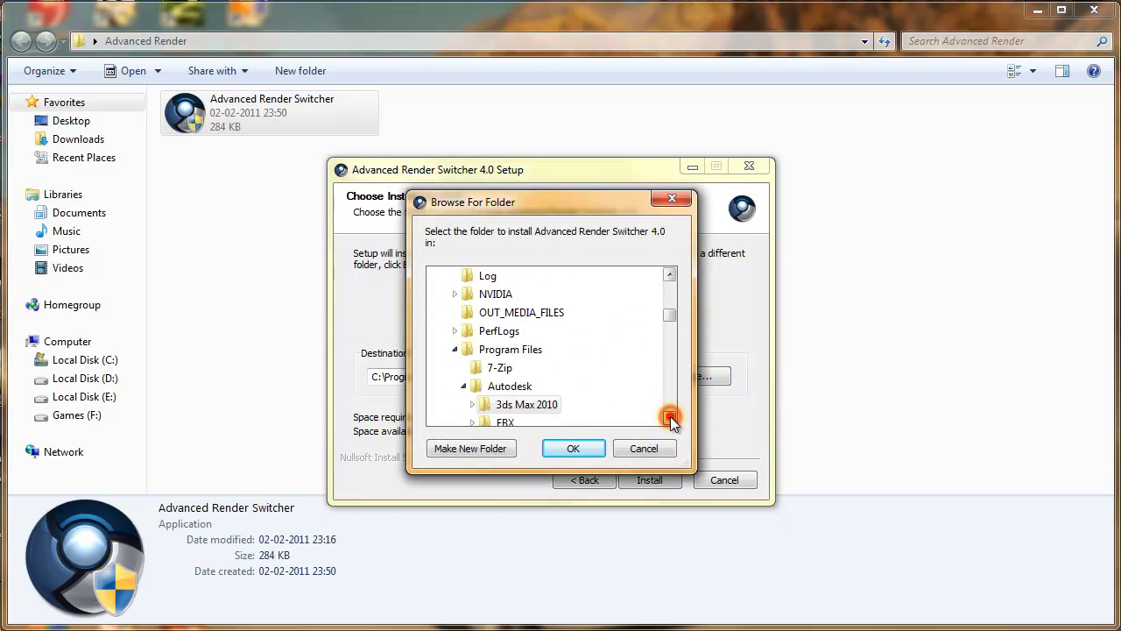
left_click(670, 419)
left_click(529, 386)
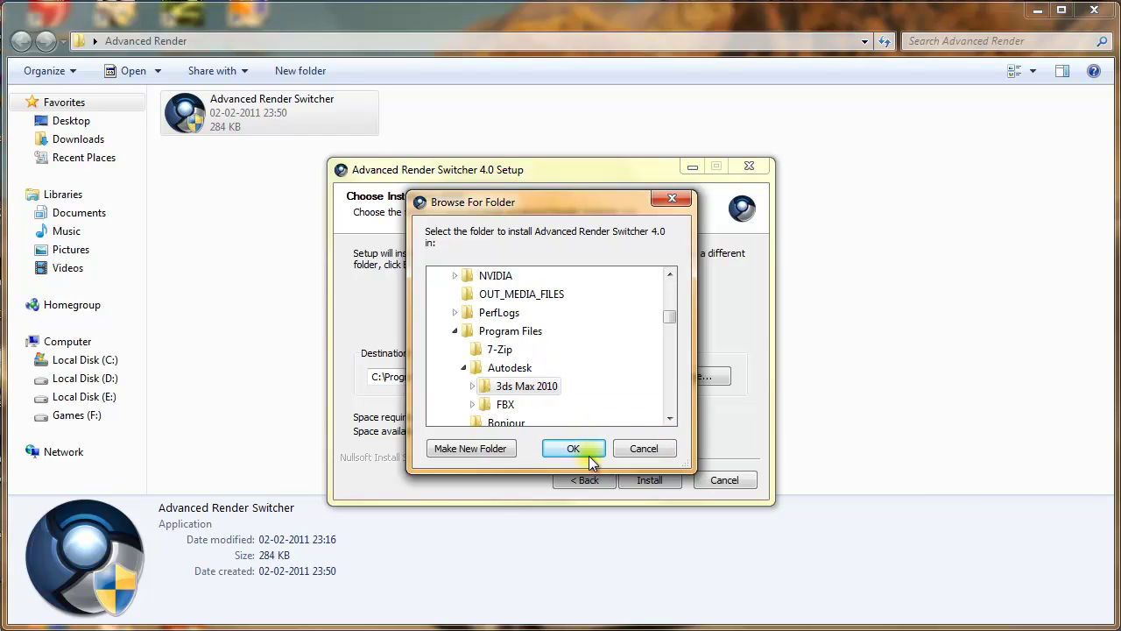
left_click(573, 444)
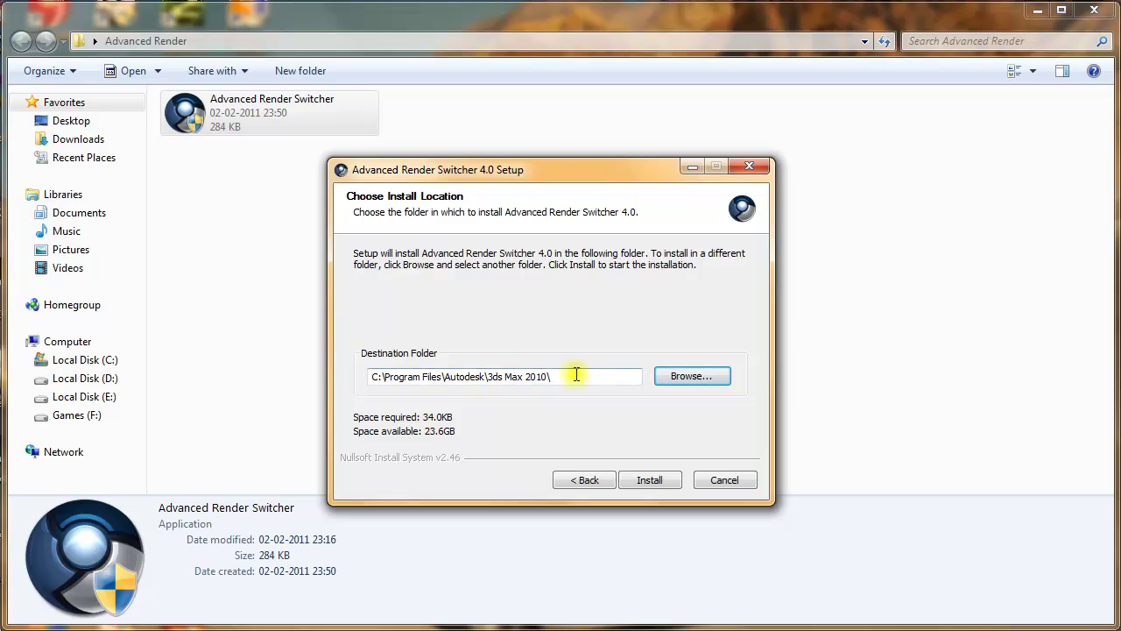
left_click(653, 478)
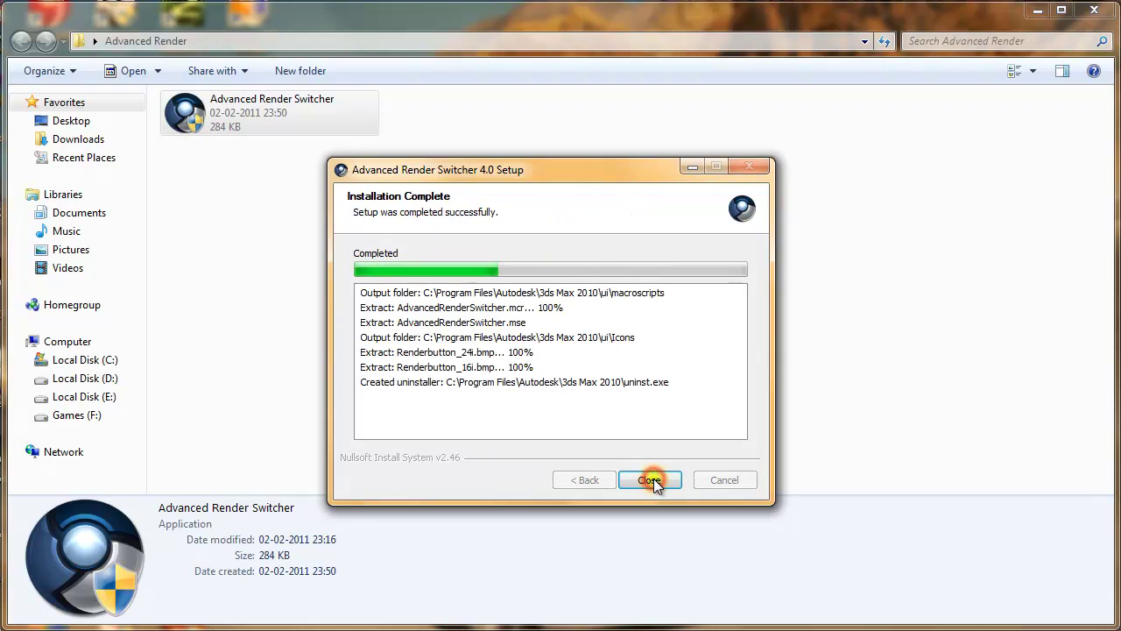
left_click(653, 478)
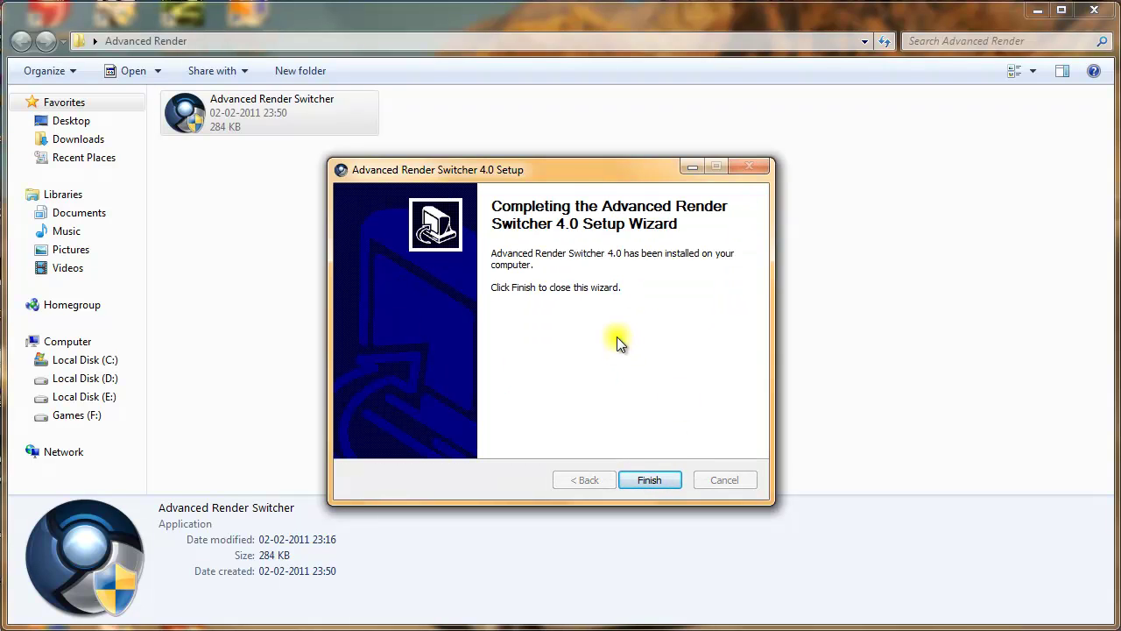
left_click(651, 477)
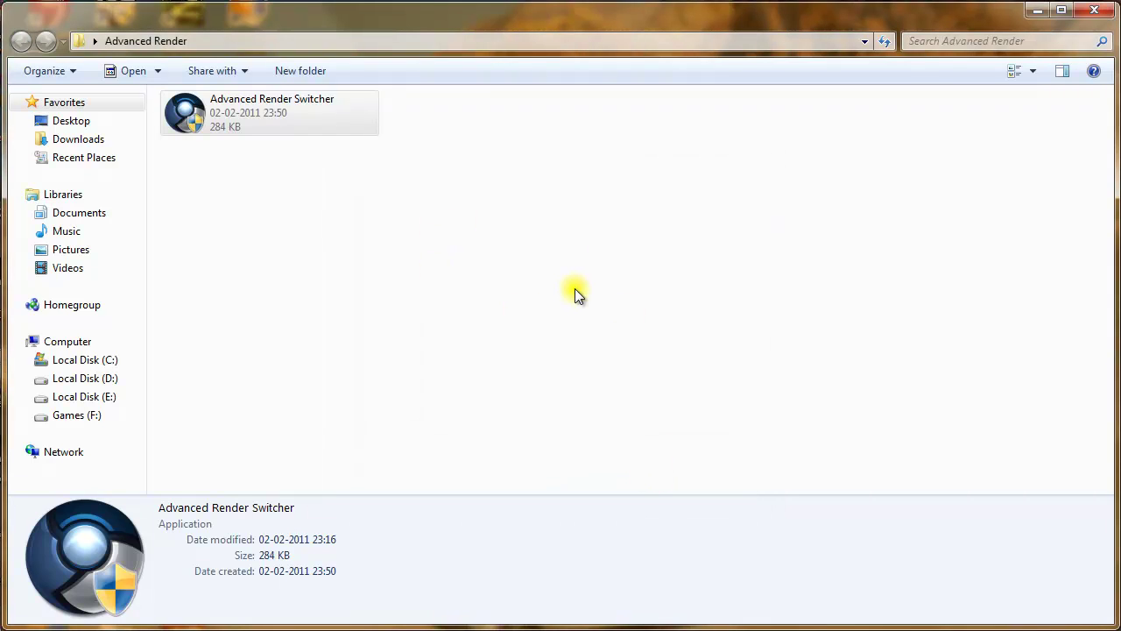
Step: Clear the file selection and switch to 3ds Max 2010's Customize menu
left_click(545, 252)
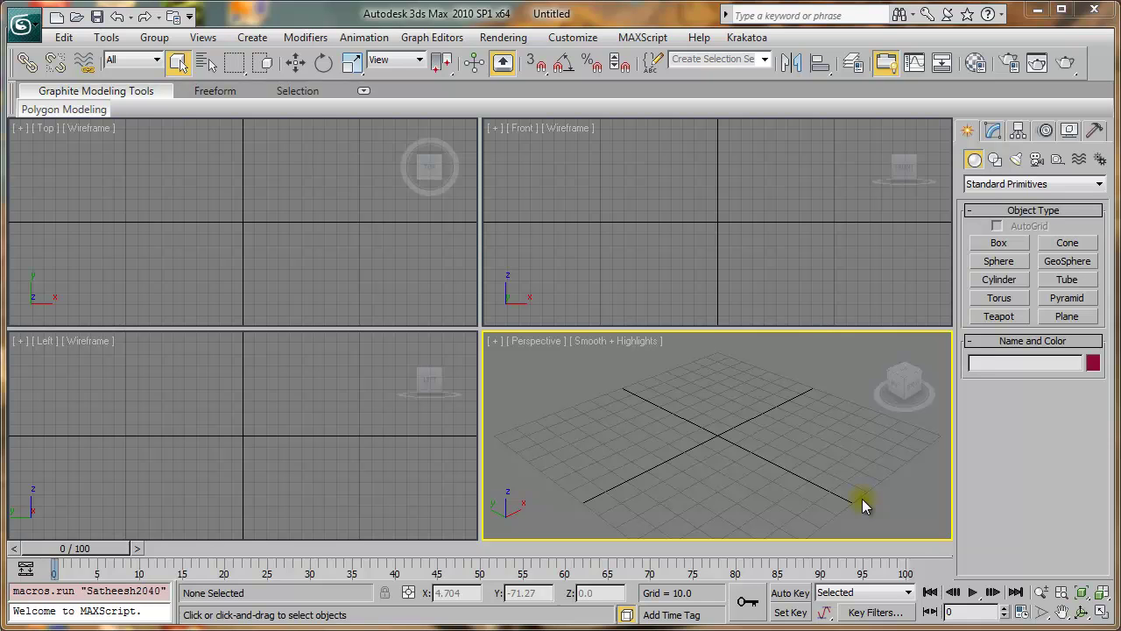
left_click(576, 39)
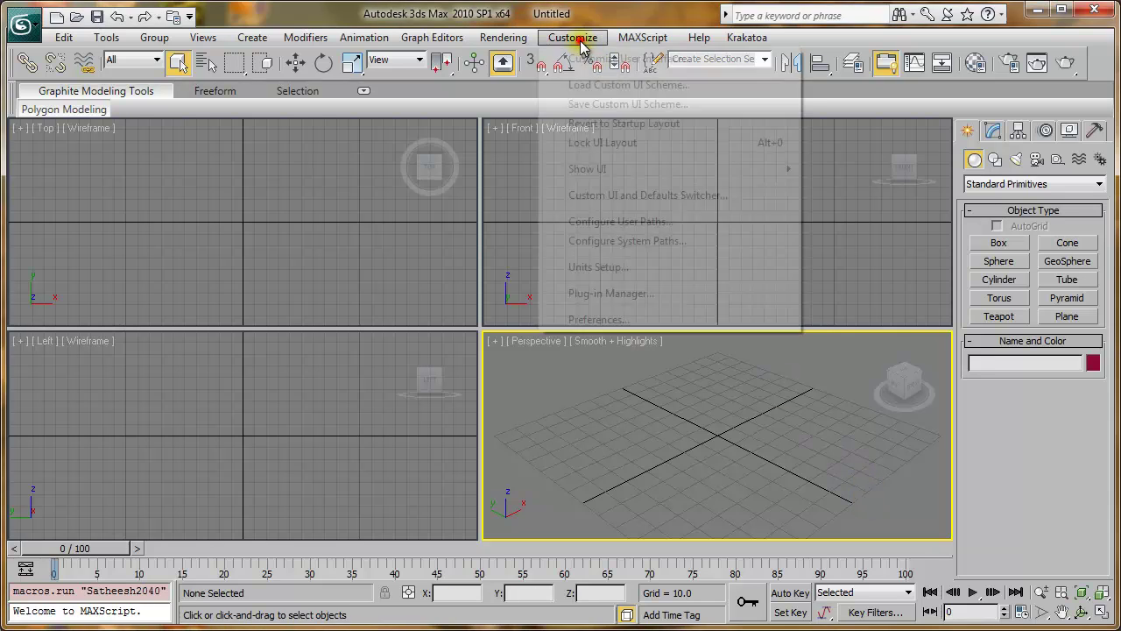
Step: Create Newtoolbar holding the AdvancedRender command from the switcher script's category
left_click(595, 58)
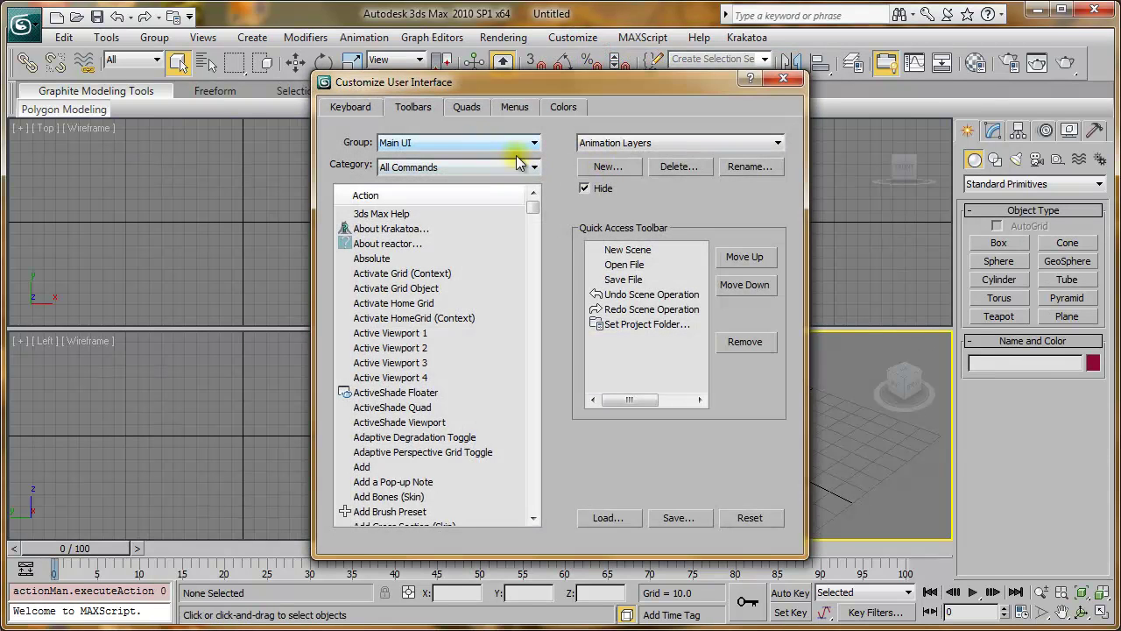
left_click(466, 164)
left_click_drag(534, 232, 536, 401)
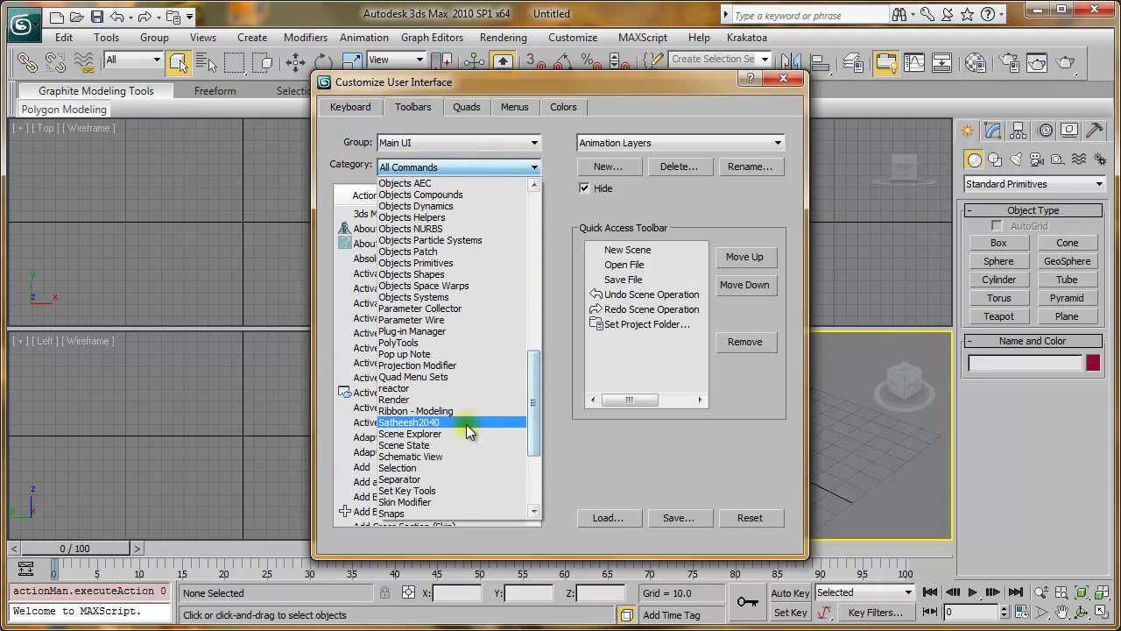
left_click(449, 424)
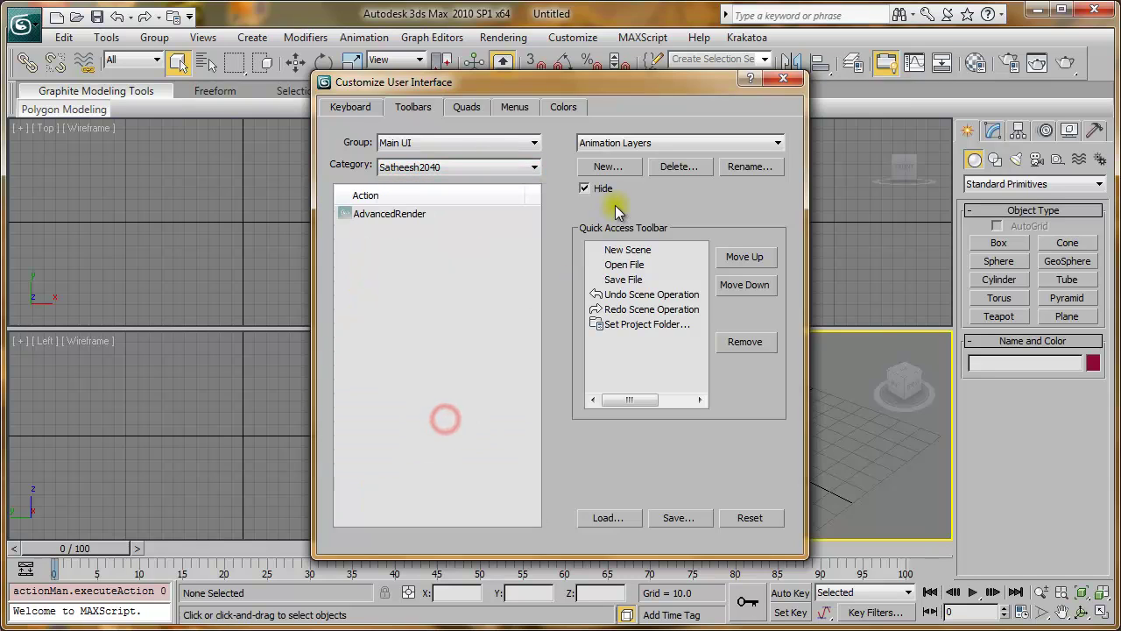
left_click(608, 168)
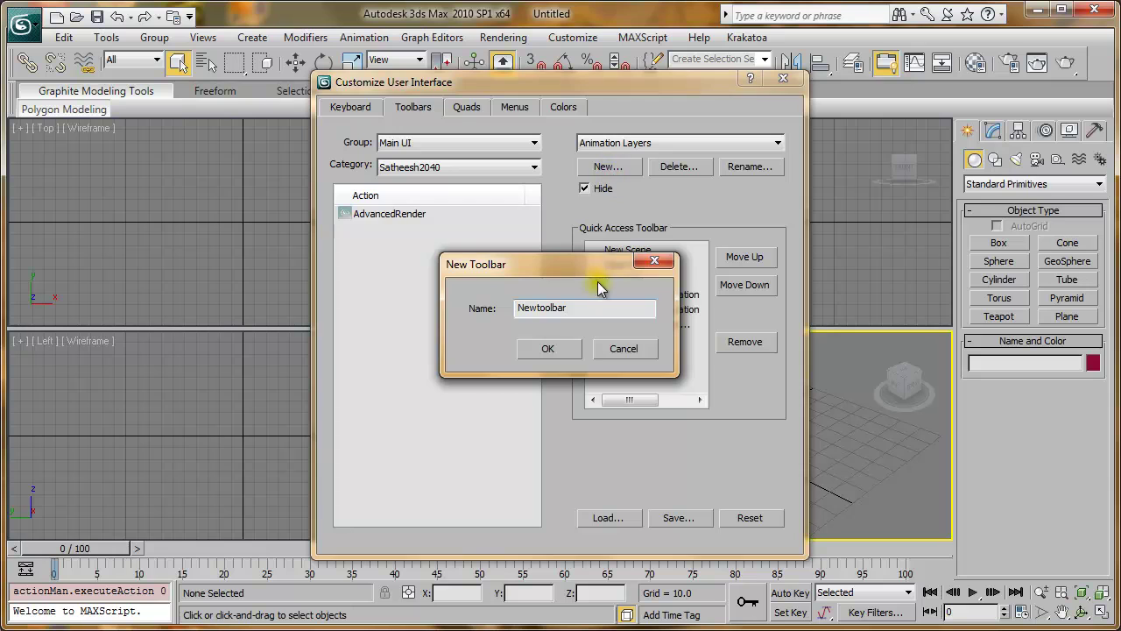
left_click(551, 347)
left_click_drag(388, 219, 1106, 68)
left_click(783, 79)
Step: Launch Advanced Render Switcher from Newtoolbar and expand its V-Ray controls
left_click(1109, 63)
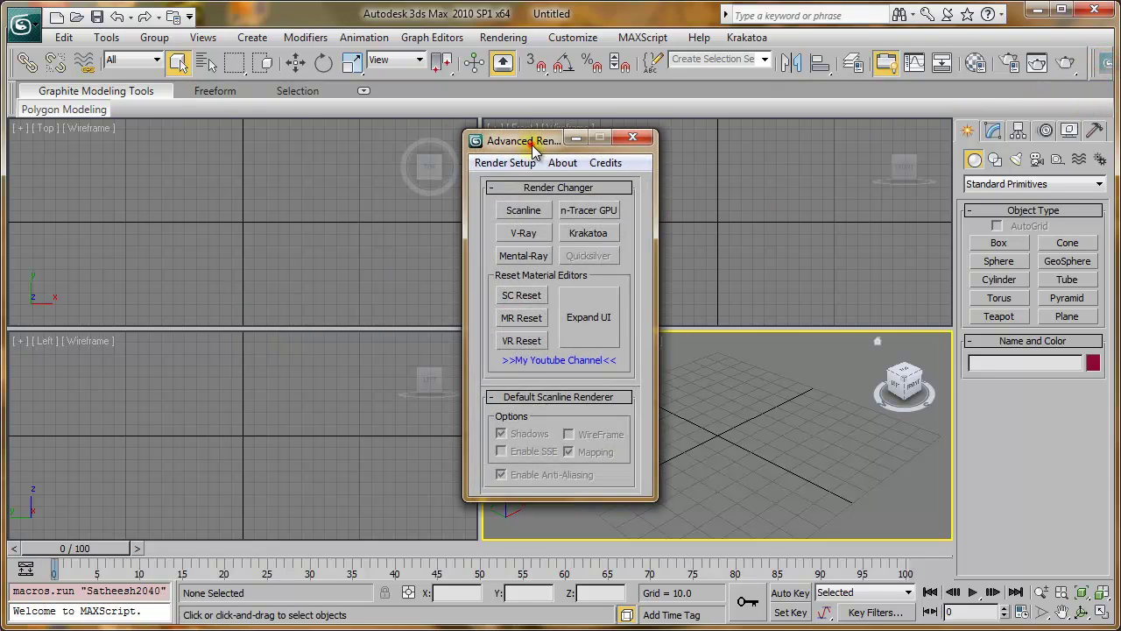
left_click_drag(530, 144, 291, 154)
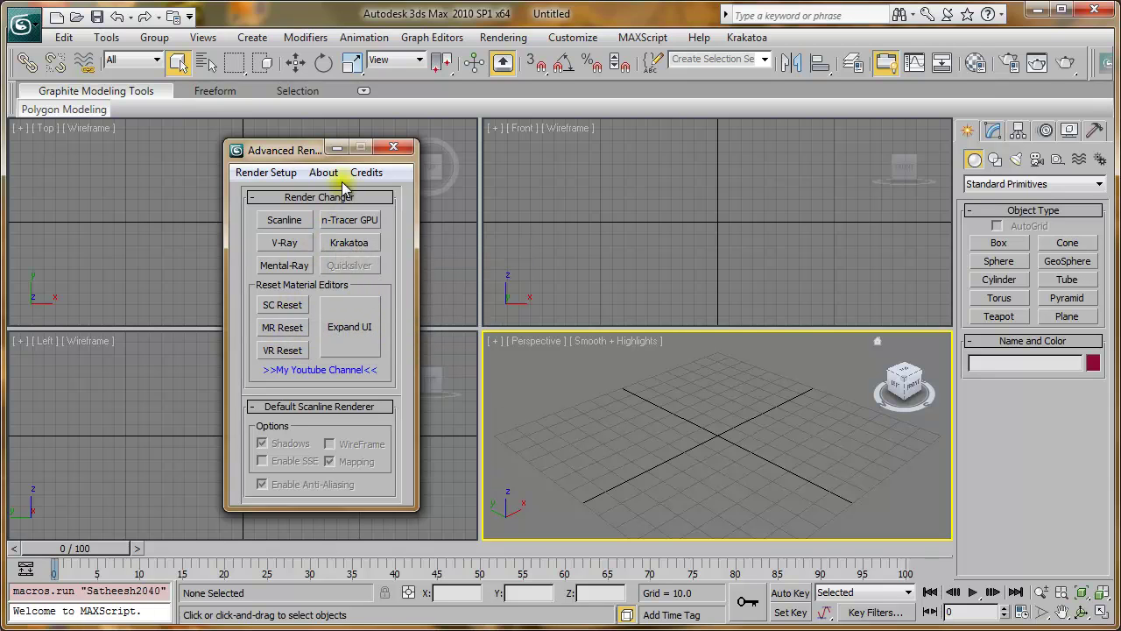
left_click_drag(310, 159, 359, 155)
left_click(397, 321)
left_click_drag(600, 149, 462, 148)
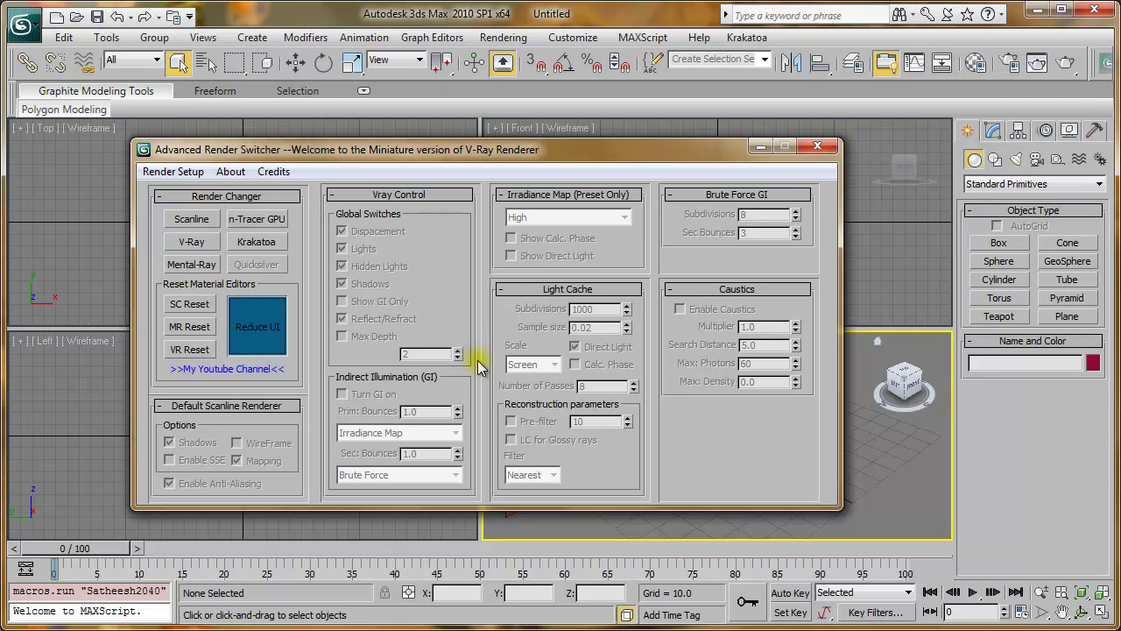
Step: Switch the renderer to V-Ray and open V-Ray Render Setup from the switcher
left_click(189, 240)
left_click(645, 399)
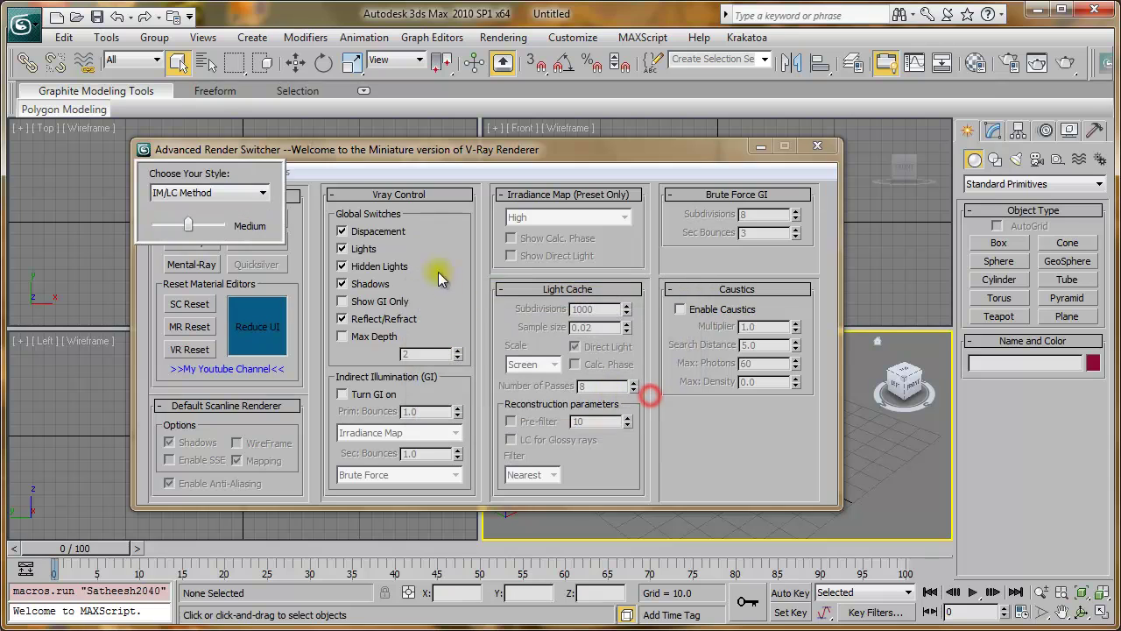
left_click_drag(220, 155, 207, 156)
left_click(173, 175)
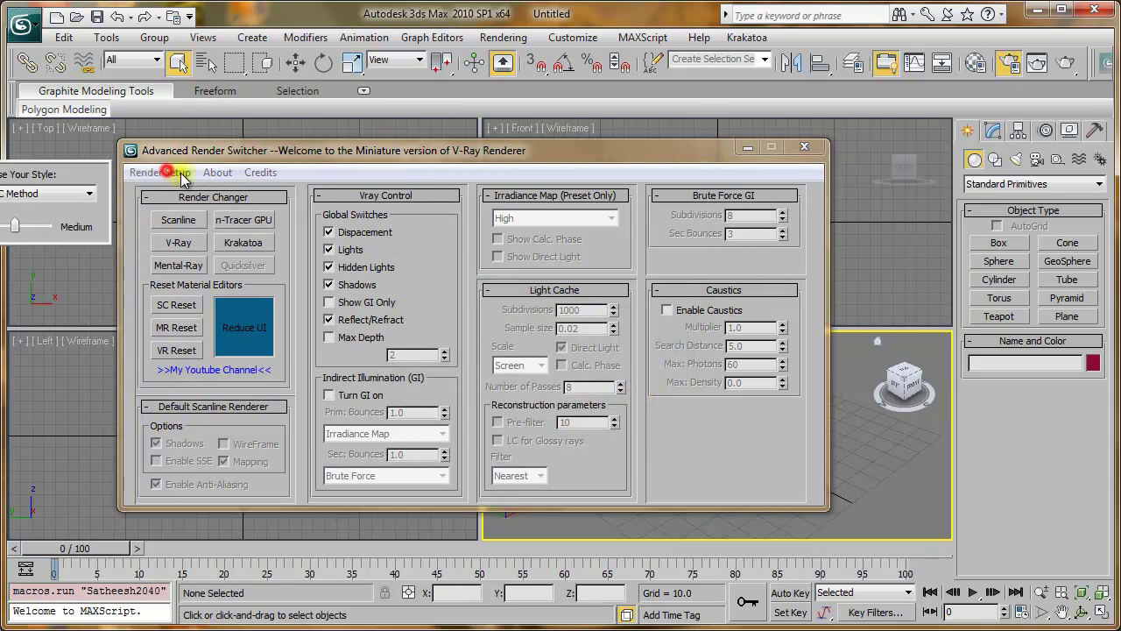
Step: Enable V-Ray GI with Irradiance Map as primary and Light Cache as secondary engine
left_click(541, 158)
left_click_drag(541, 158, 418, 151)
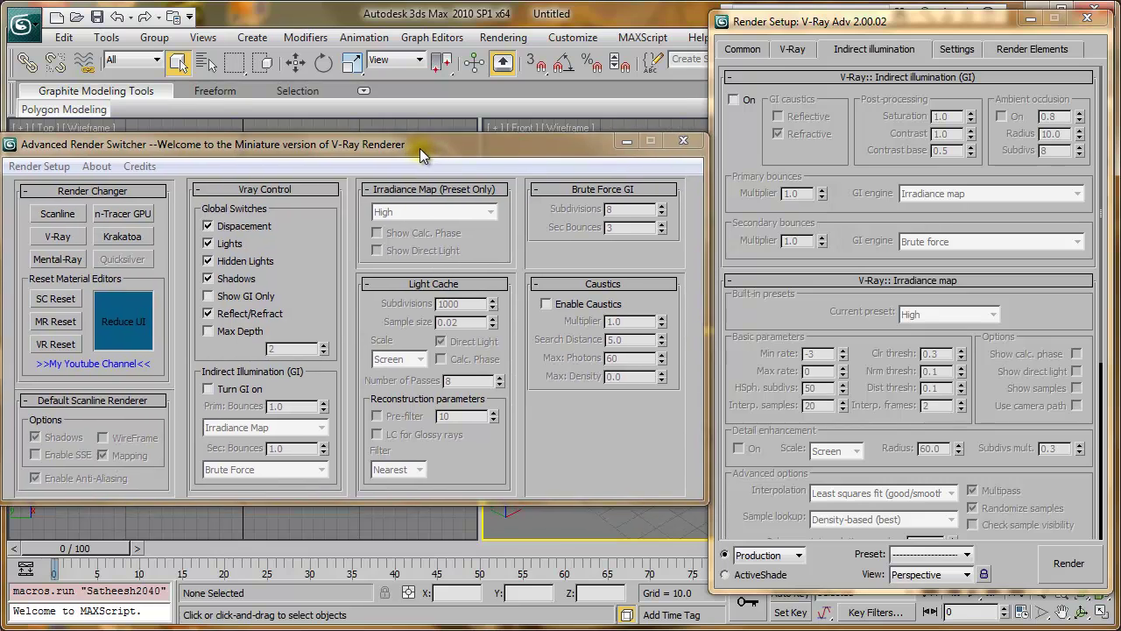
left_click(232, 391)
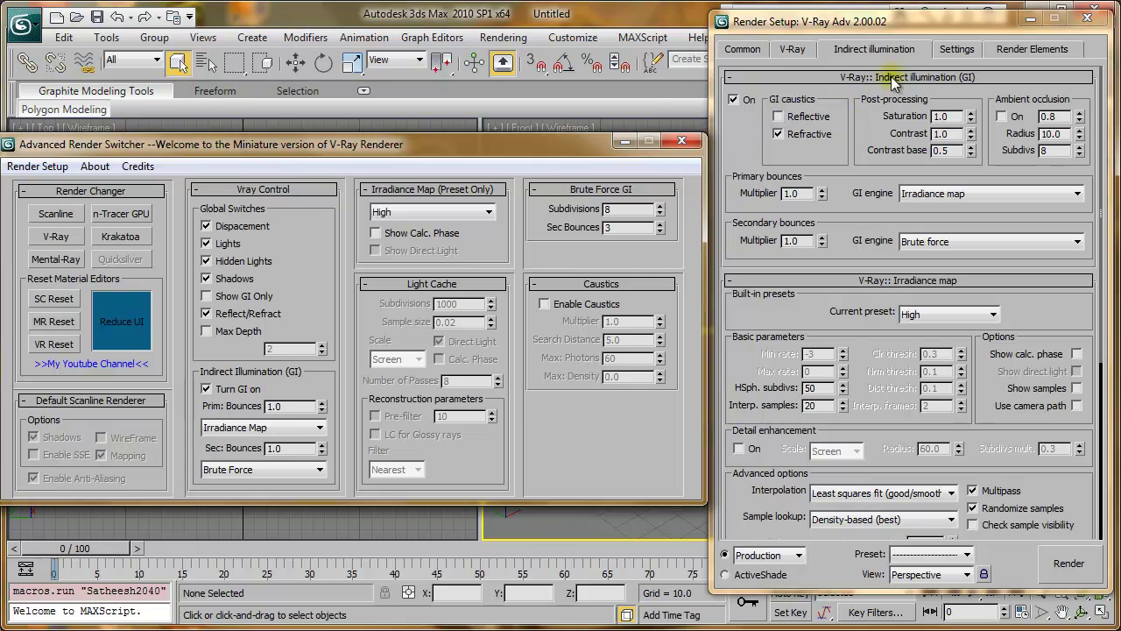
left_click(234, 391)
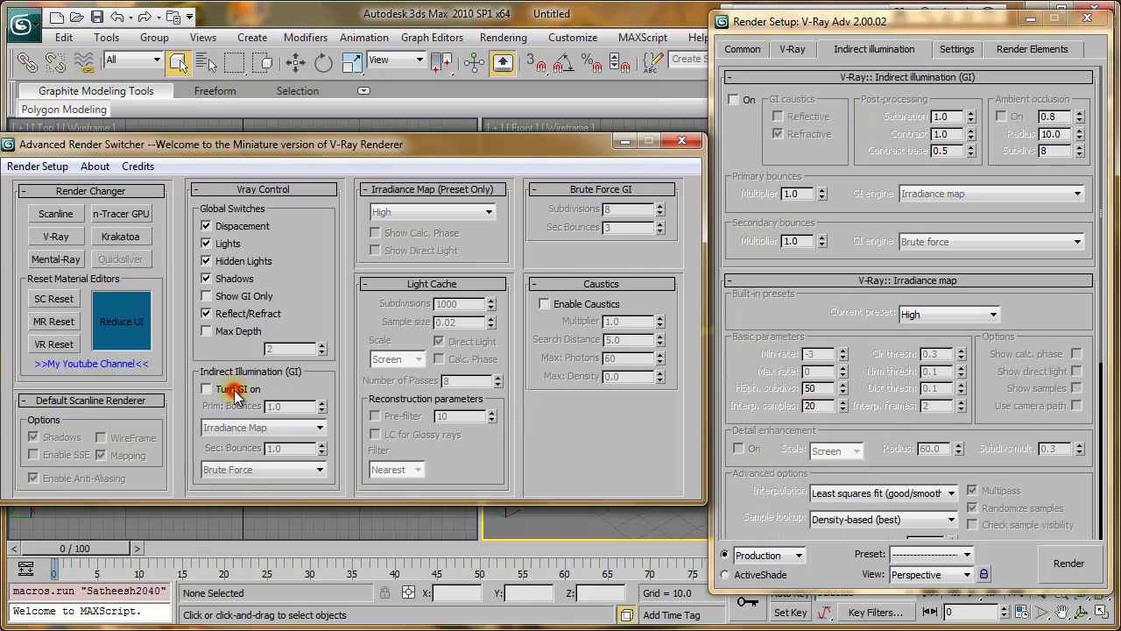
left_click(234, 391)
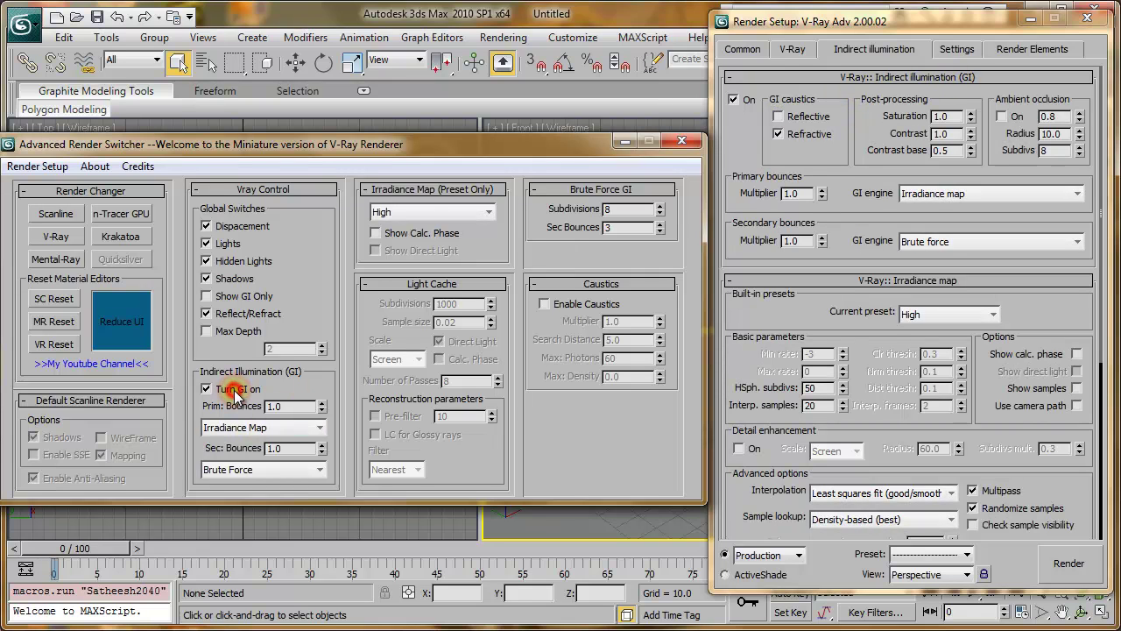
left_click(262, 427)
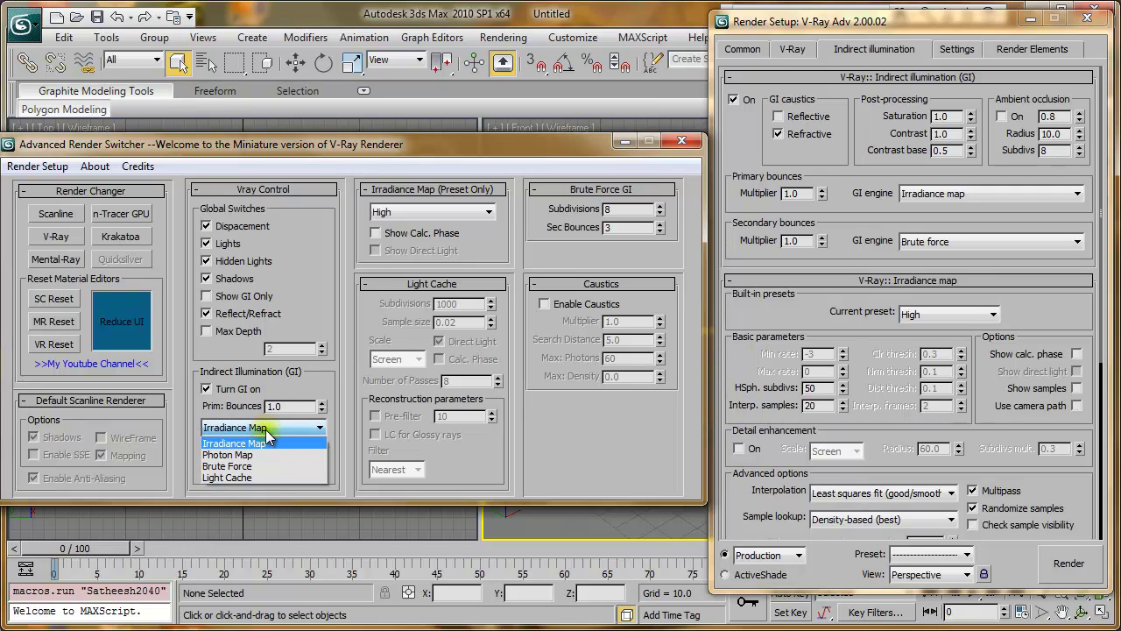
left_click(257, 403)
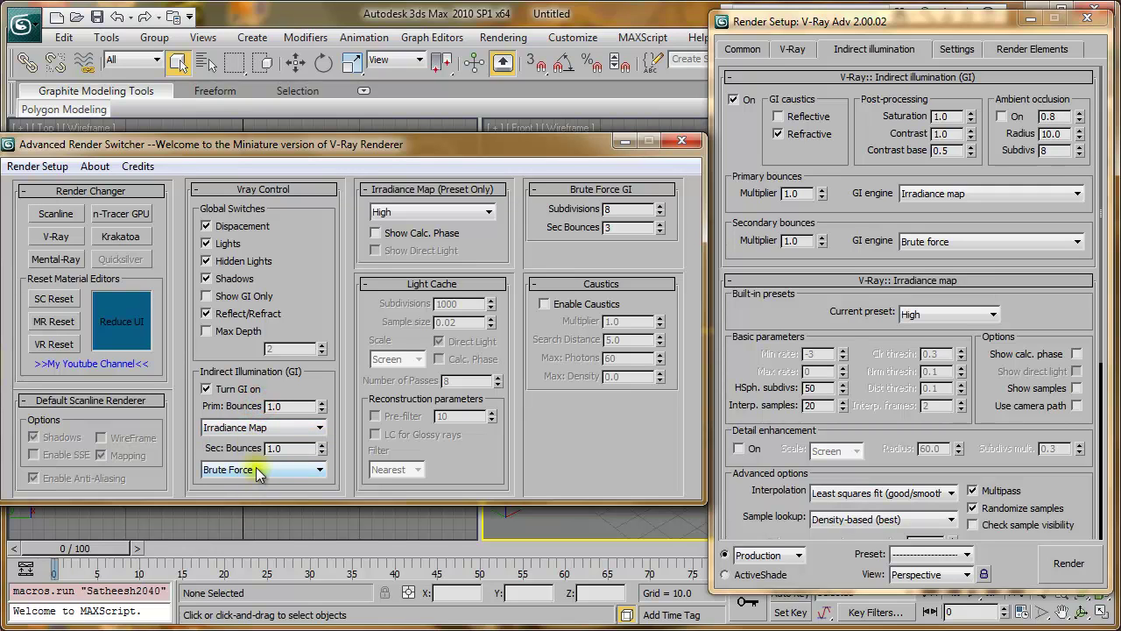
left_click(258, 470)
left_click(261, 471)
left_click(266, 470)
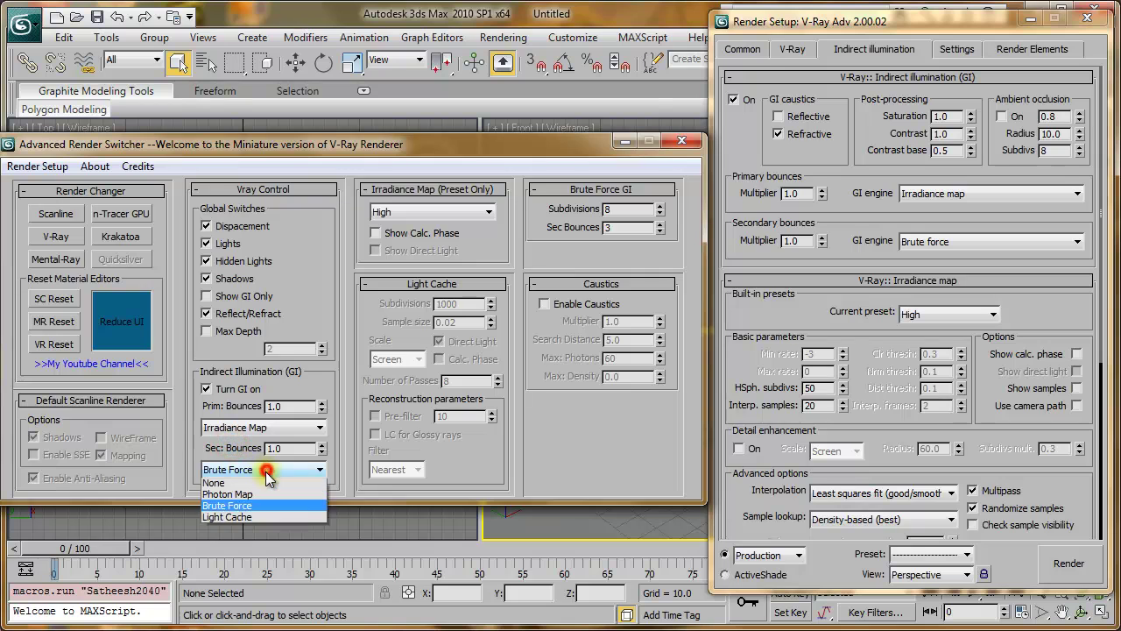
left_click(234, 519)
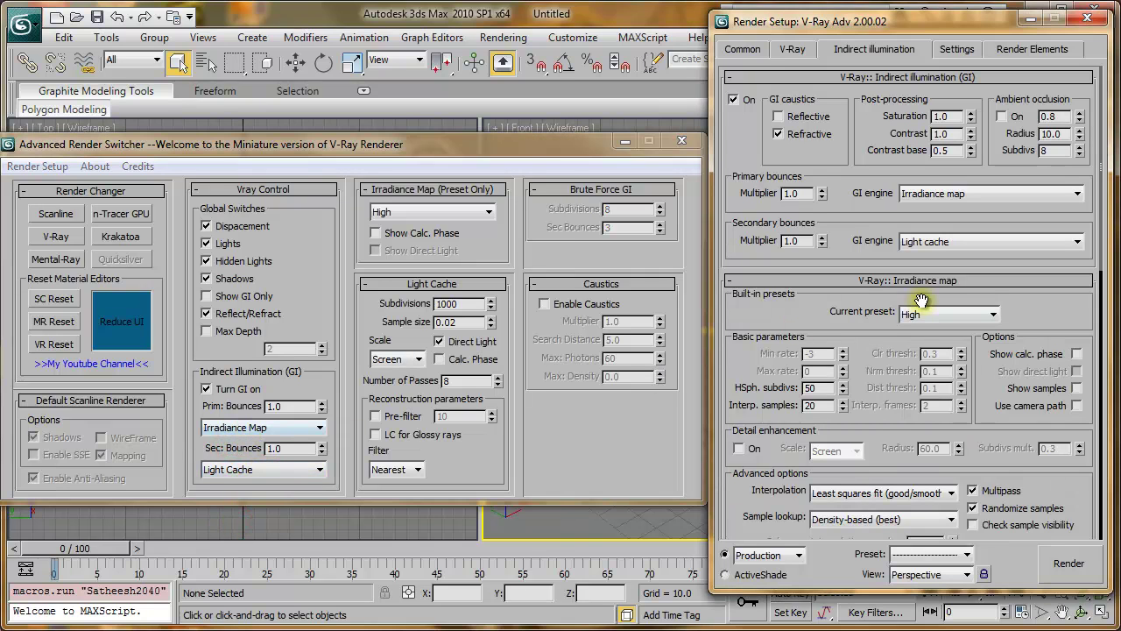
Step: Set Light Cache Subdivs to 1000 and Sample size back to 0.02
left_click(893, 282)
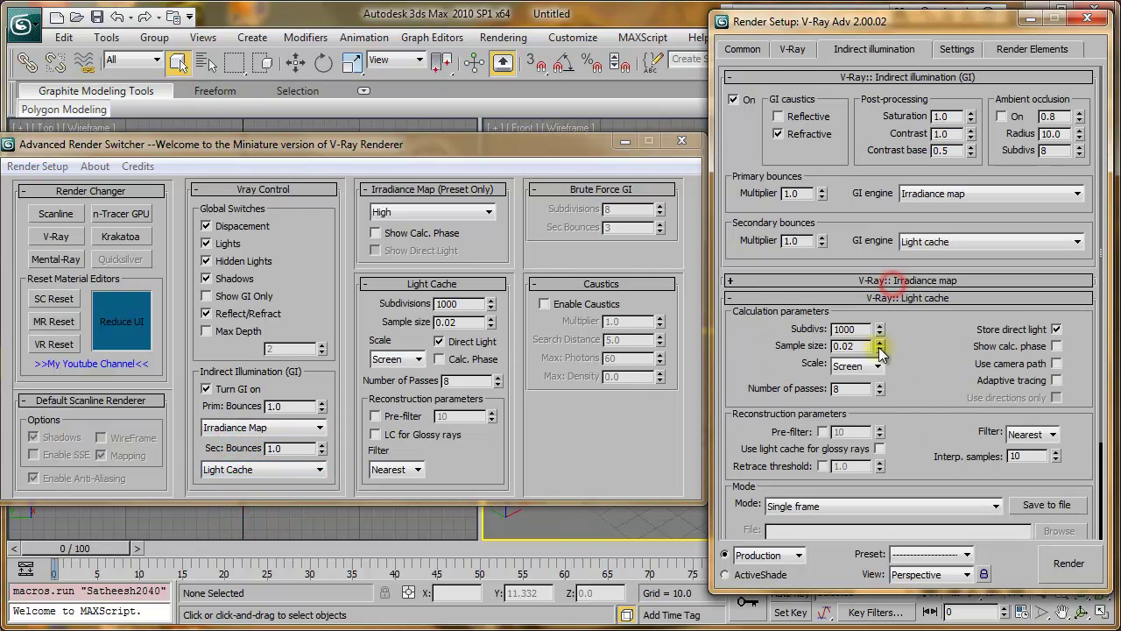
left_click(492, 300)
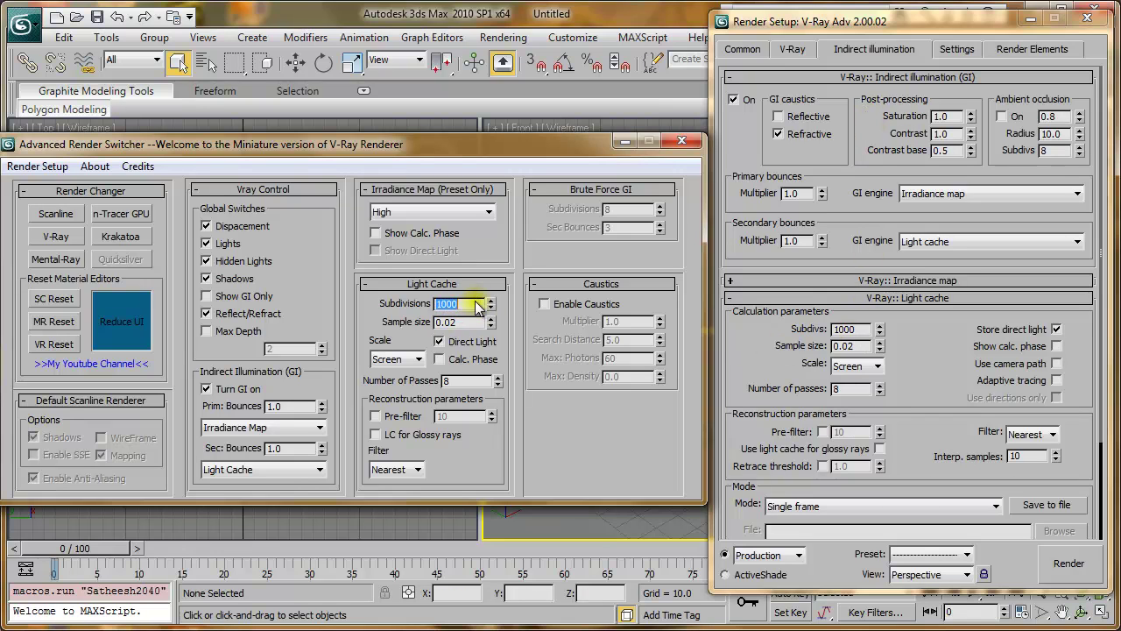
left_click_drag(492, 324, 485, 279)
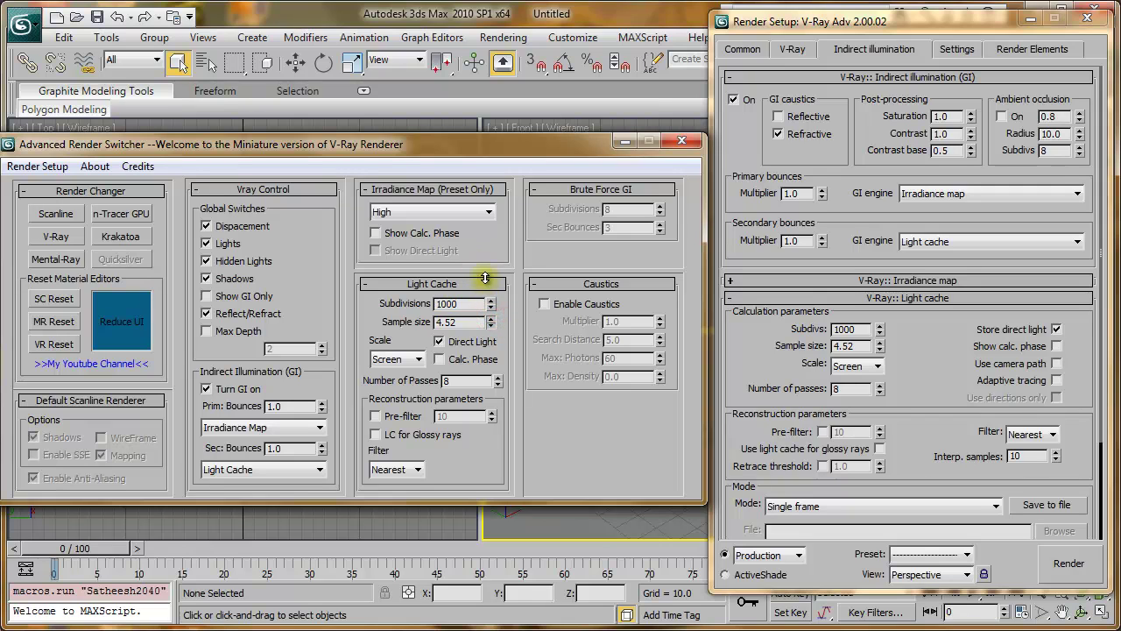
type("0.")
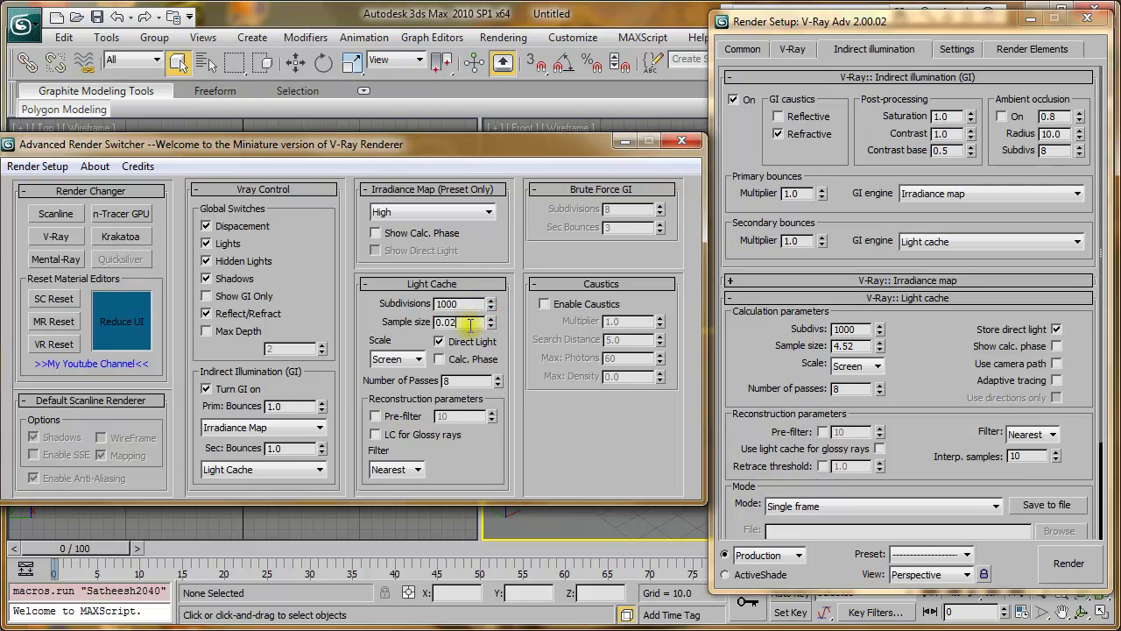
type("02")
key("Return")
Step: Enable caustics, try Multiplier 2.5, reset it to 1.0, then disable caustics
mouse_move(475, 152)
left_mouse_down()
mouse_move(843, 181)
mouse_move(726, 133)
mouse_move(470, 131)
left_mouse_up()
left_click(915, 298)
left_click(910, 321)
left_click(501, 289)
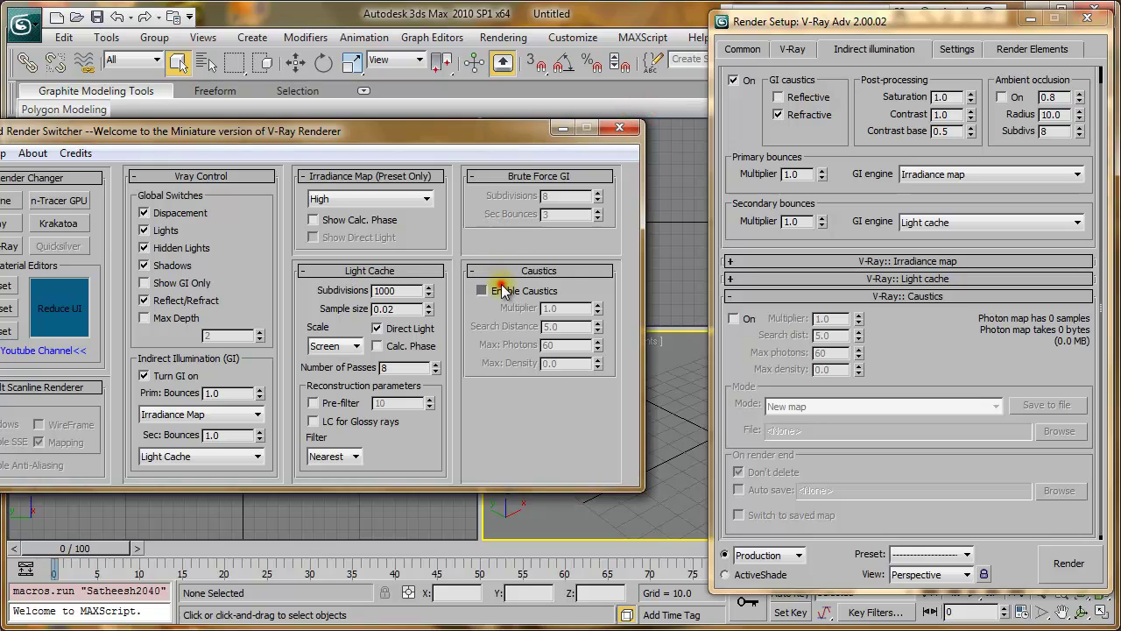
left_click_drag(597, 309, 595, 306)
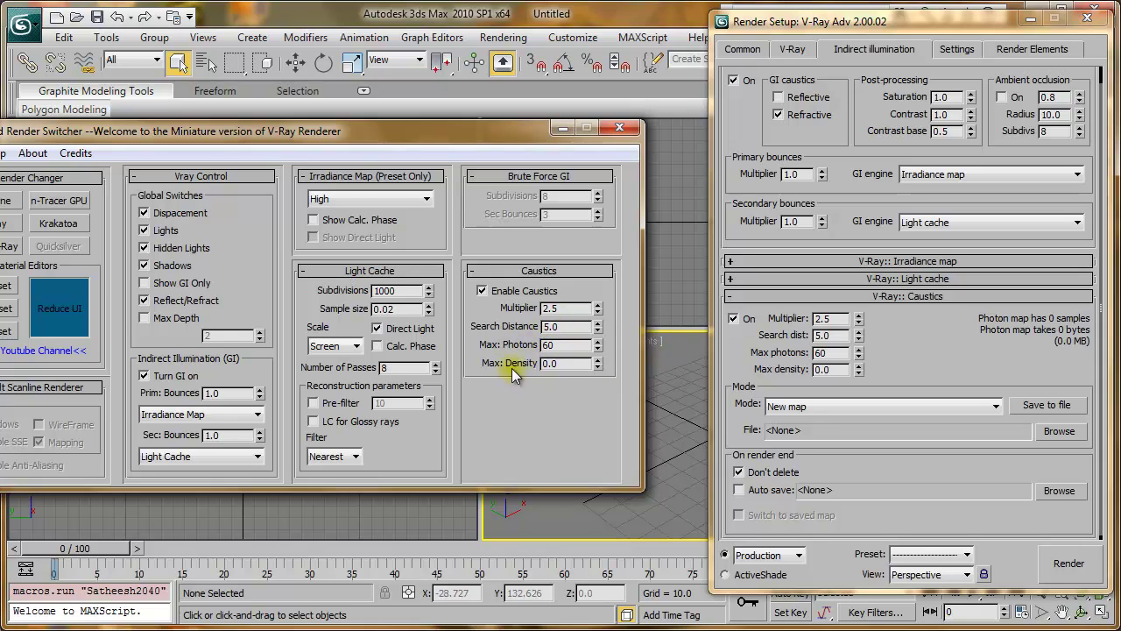
type("1")
key("Return")
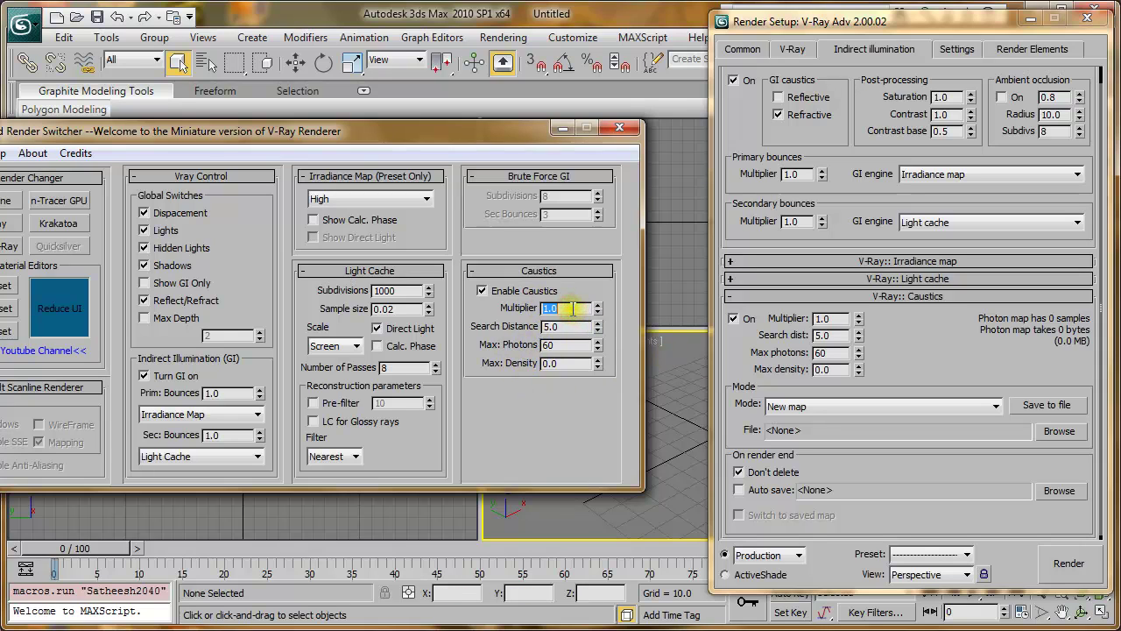
left_click(533, 284)
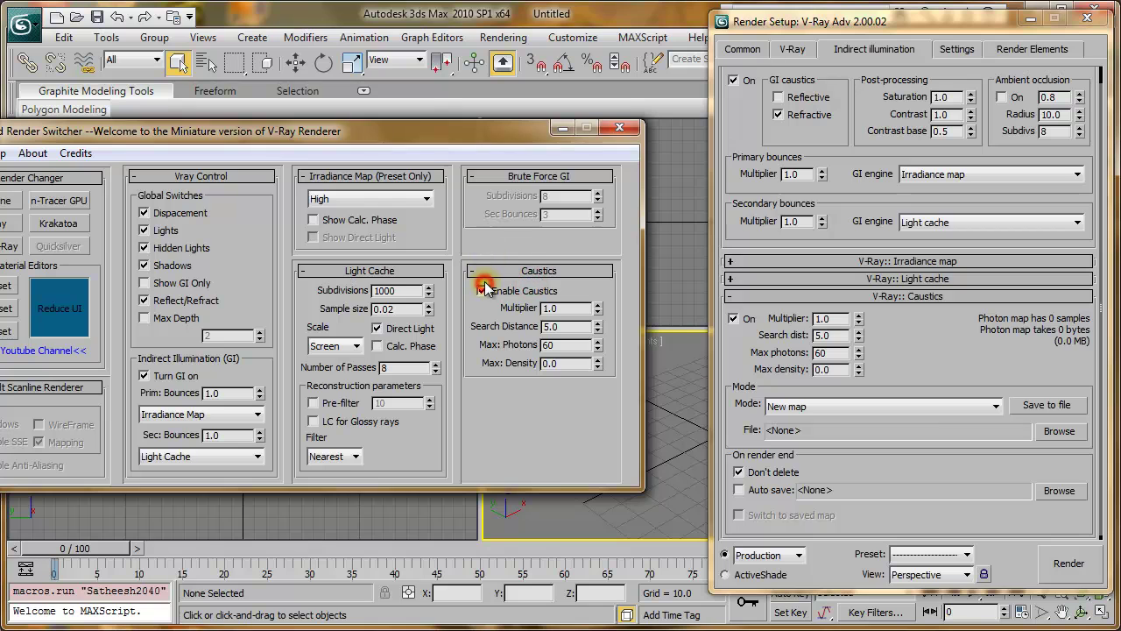
left_click(484, 289)
Step: Cycle the quality style between Good and Xtreme, ending on Good (Subdivs 930, Sample size 0.012)
left_click_drag(147, 129, 426, 156)
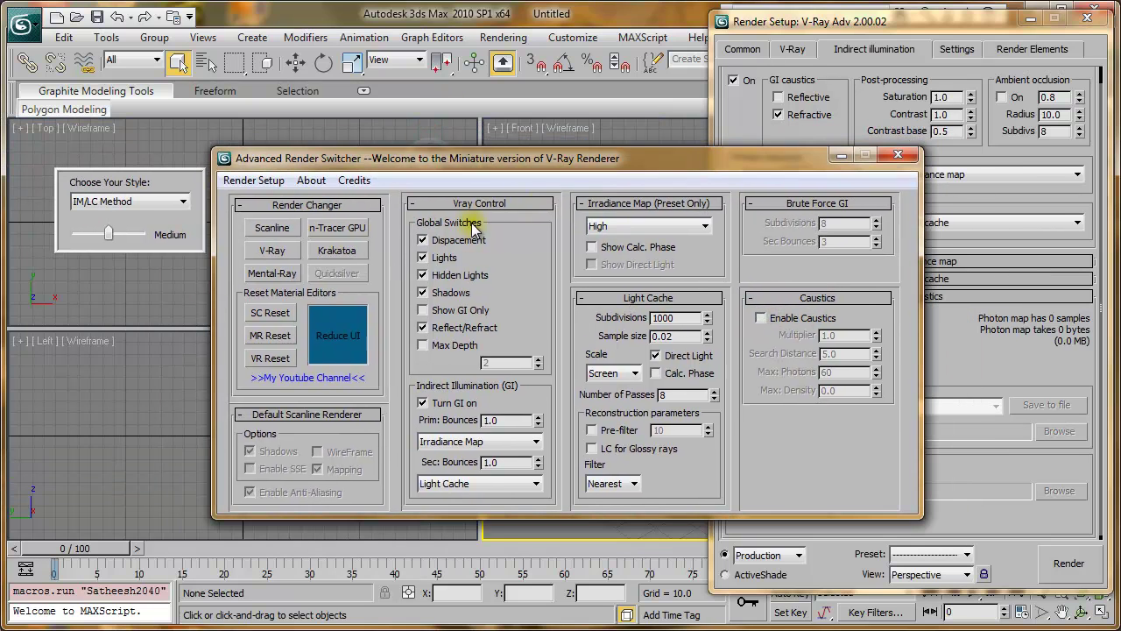
left_click_drag(913, 25, 912, 28)
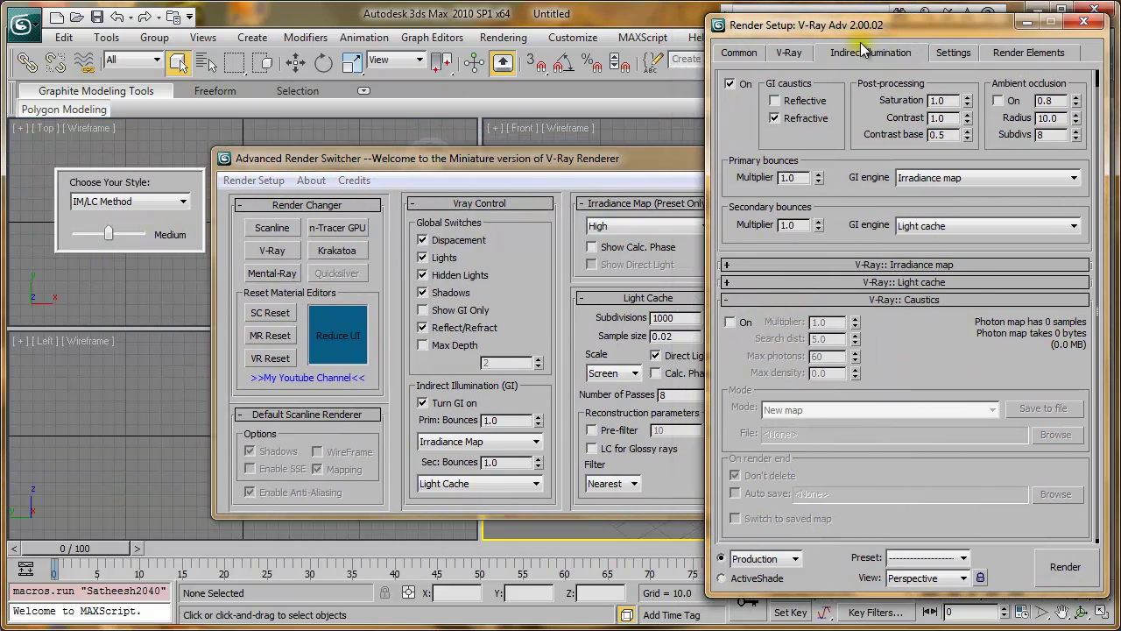
left_click_drag(548, 158, 516, 160)
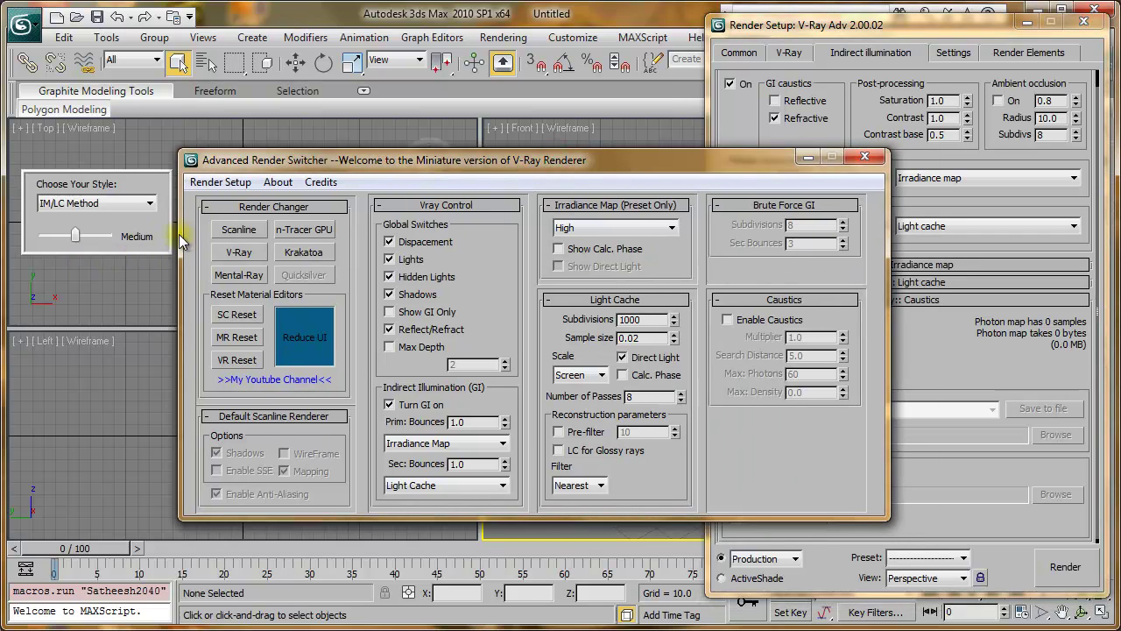
left_click_drag(74, 234, 85, 234)
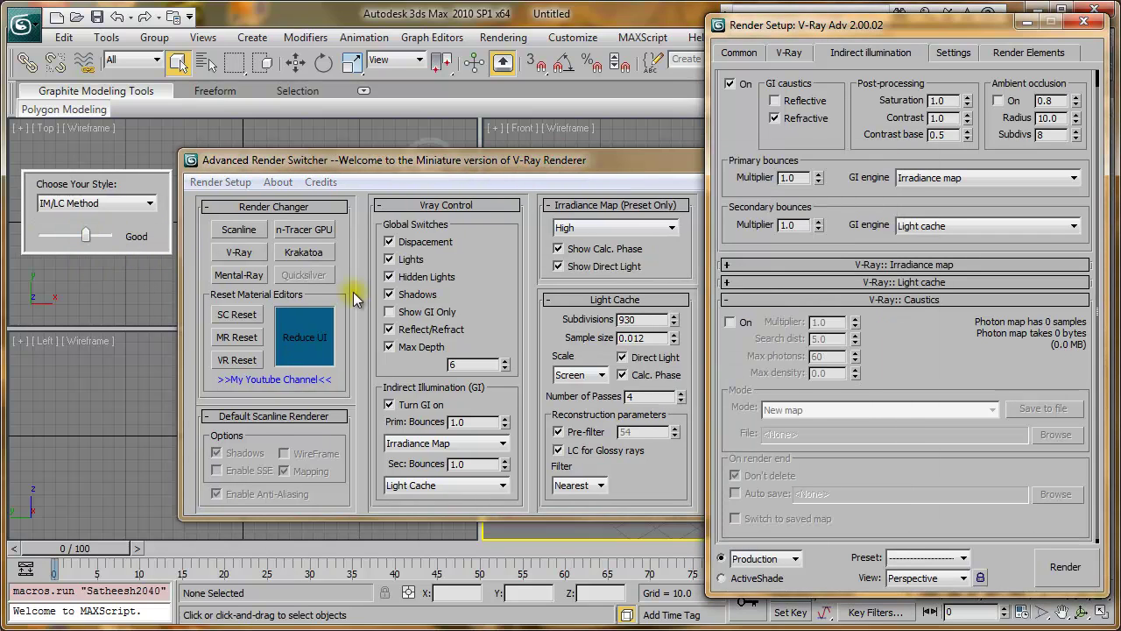
left_click(876, 299)
left_click(885, 298)
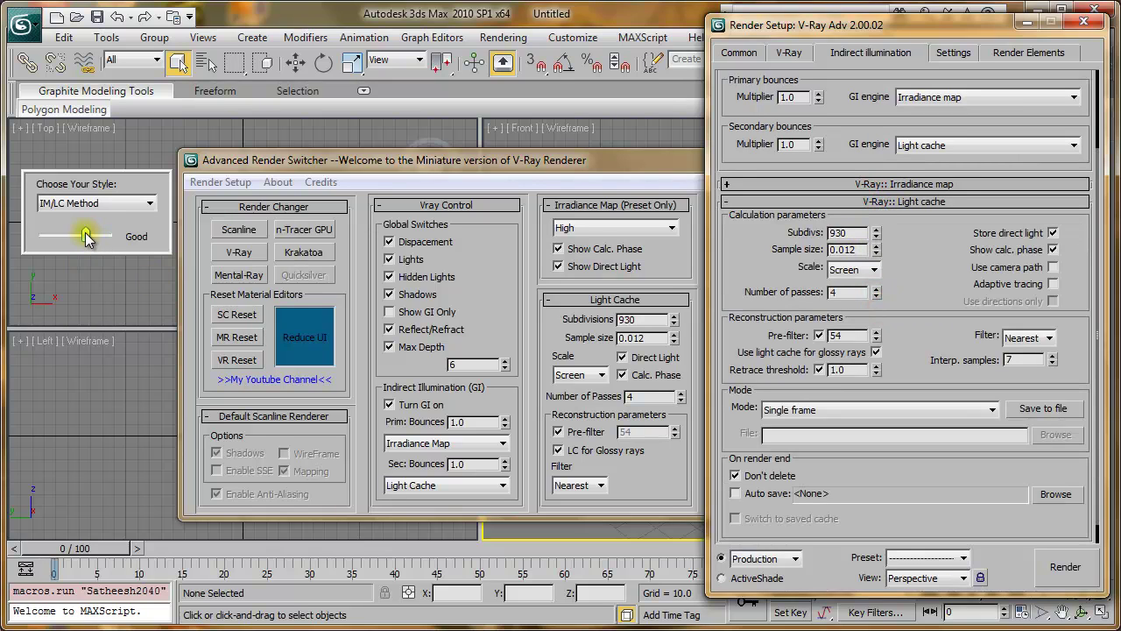
mouse_move(85, 237)
left_mouse_down()
mouse_move(110, 236)
mouse_move(84, 237)
left_mouse_up()
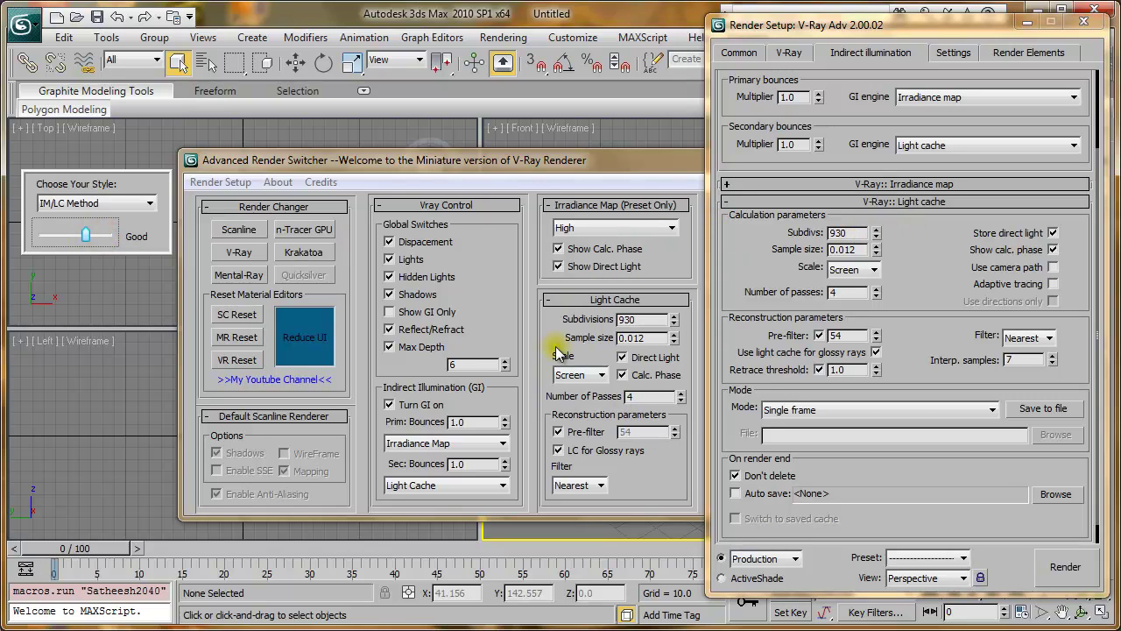
mouse_move(85, 238)
left_mouse_down()
mouse_move(76, 236)
mouse_move(85, 236)
left_mouse_up()
left_click(797, 184)
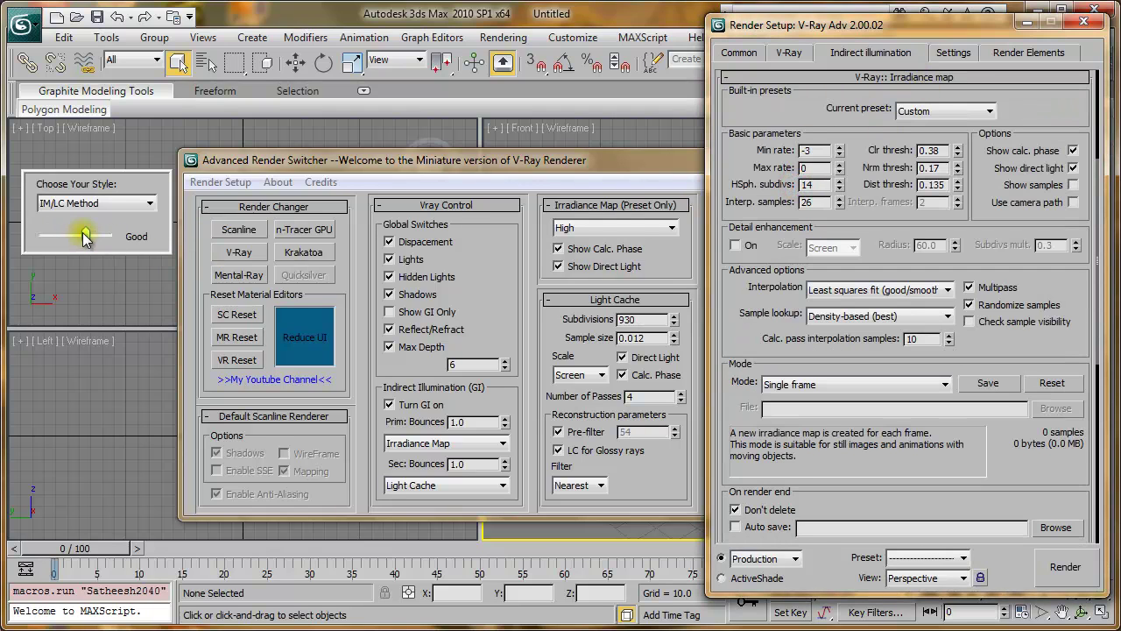
left_click_drag(85, 236, 107, 238)
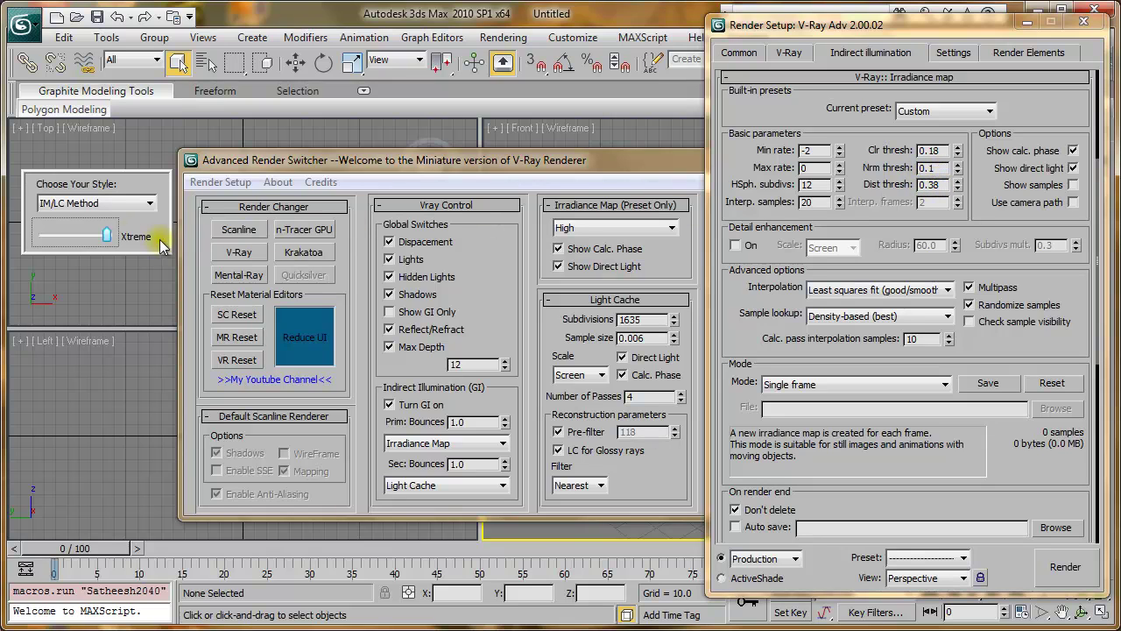
mouse_move(107, 235)
left_mouse_down()
mouse_move(74, 237)
mouse_move(91, 235)
left_mouse_up()
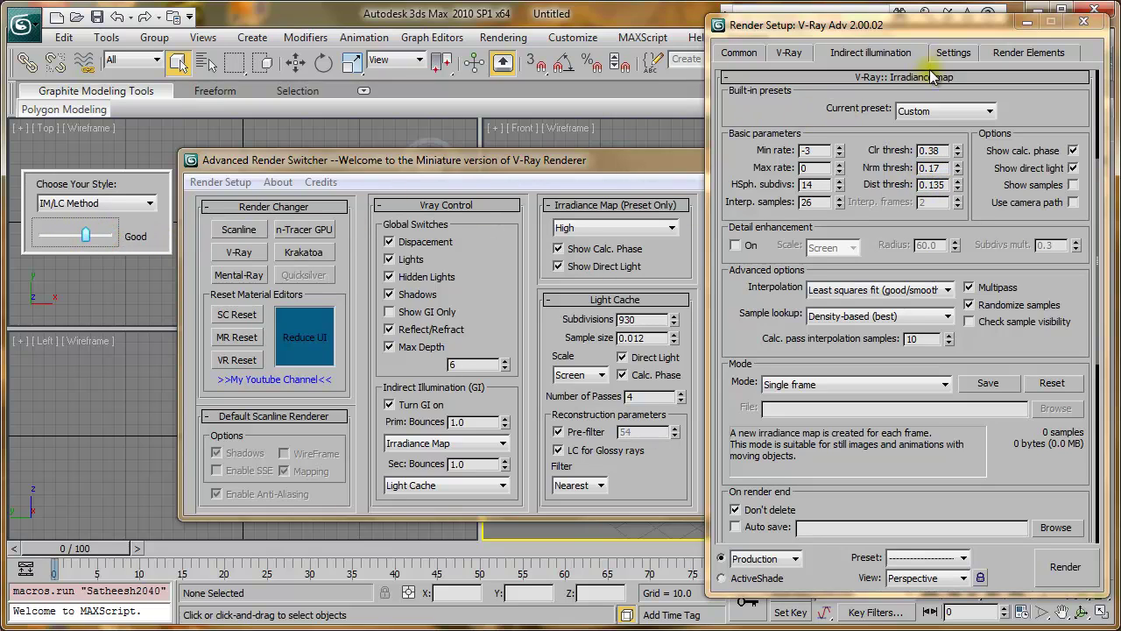
Step: Set the quality style to Medium, reduce the switcher UI and close the switcher
left_click(953, 52)
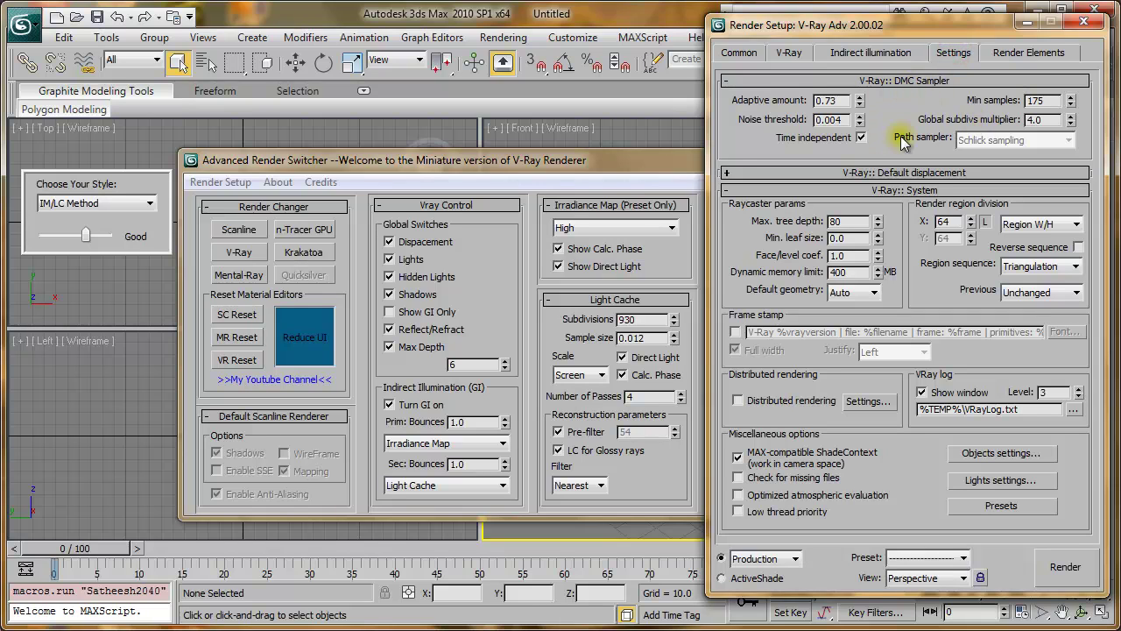
left_click_drag(87, 241, 75, 238)
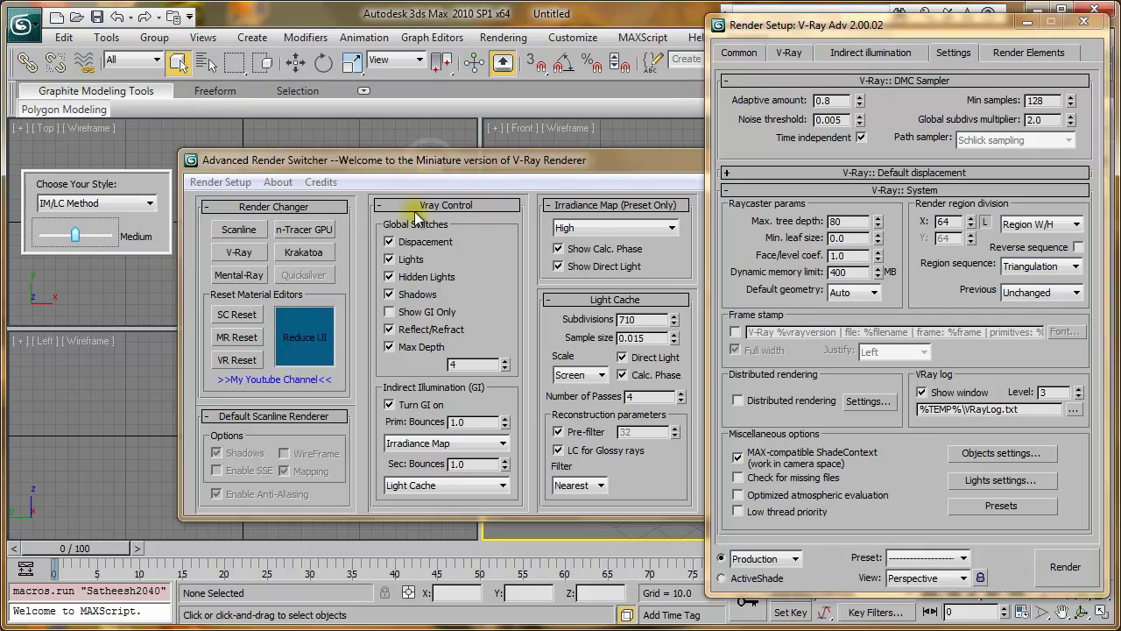
left_click(515, 161)
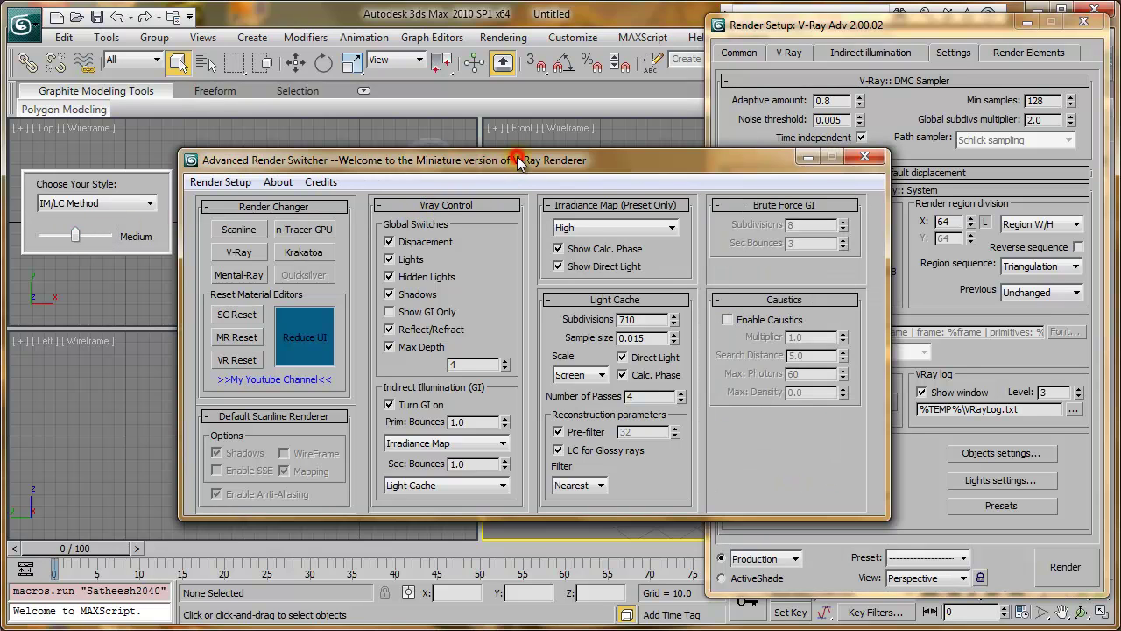
left_click(325, 331)
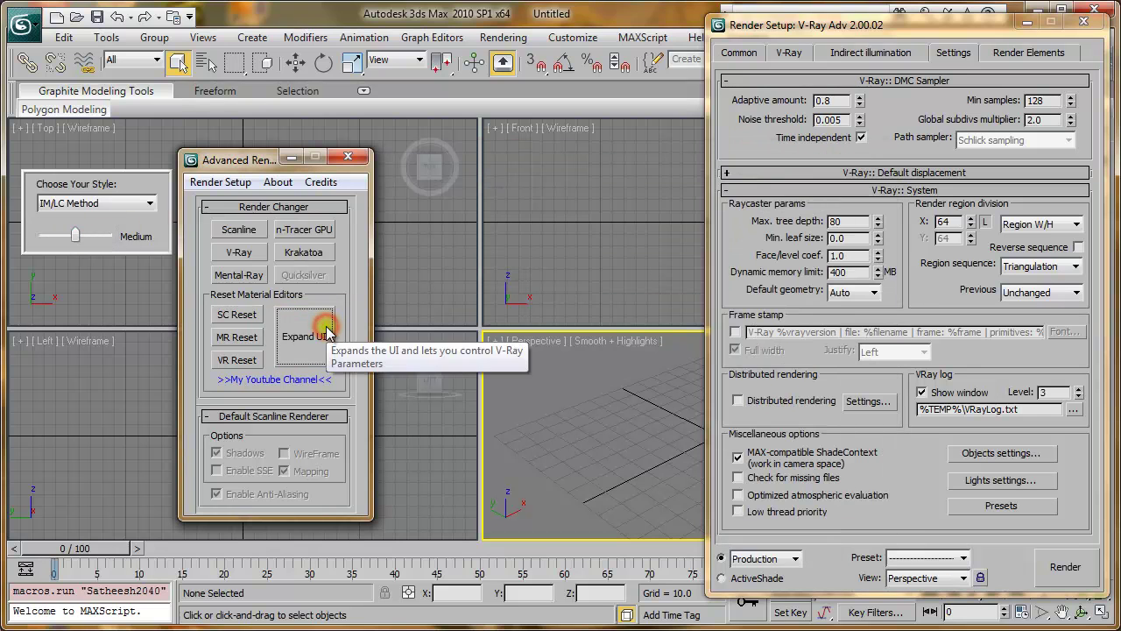
left_click(348, 153)
Step: Close Render Setup and delete the AdvancedRender button from the toolbar
left_click(1083, 21)
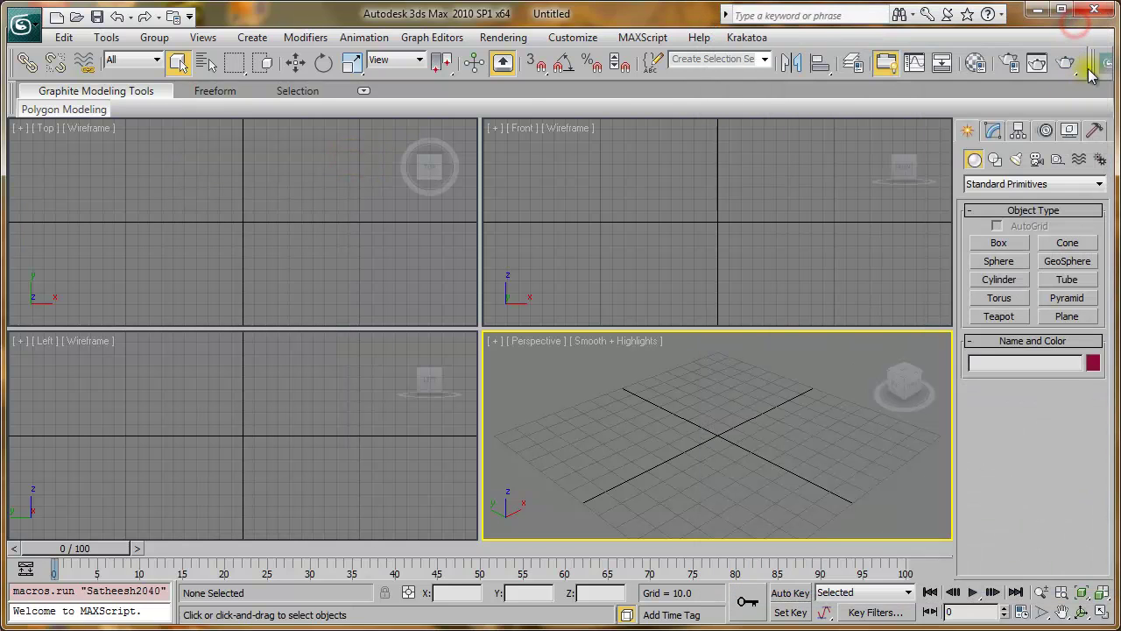
left_click_drag(1102, 63, 1106, 157, "alt")
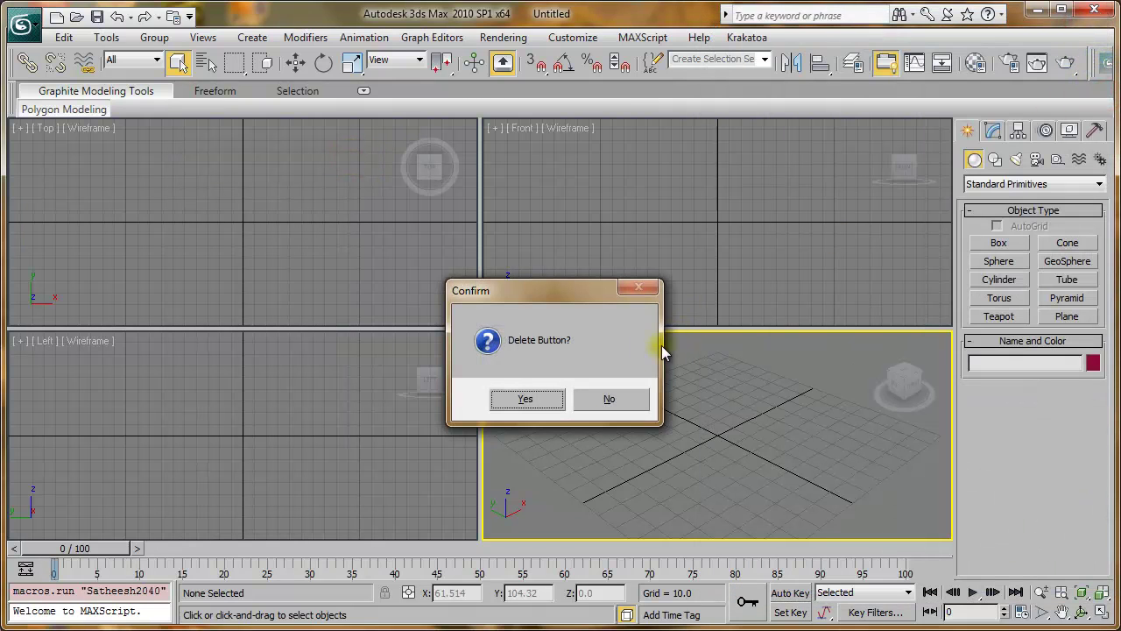
left_click(528, 399)
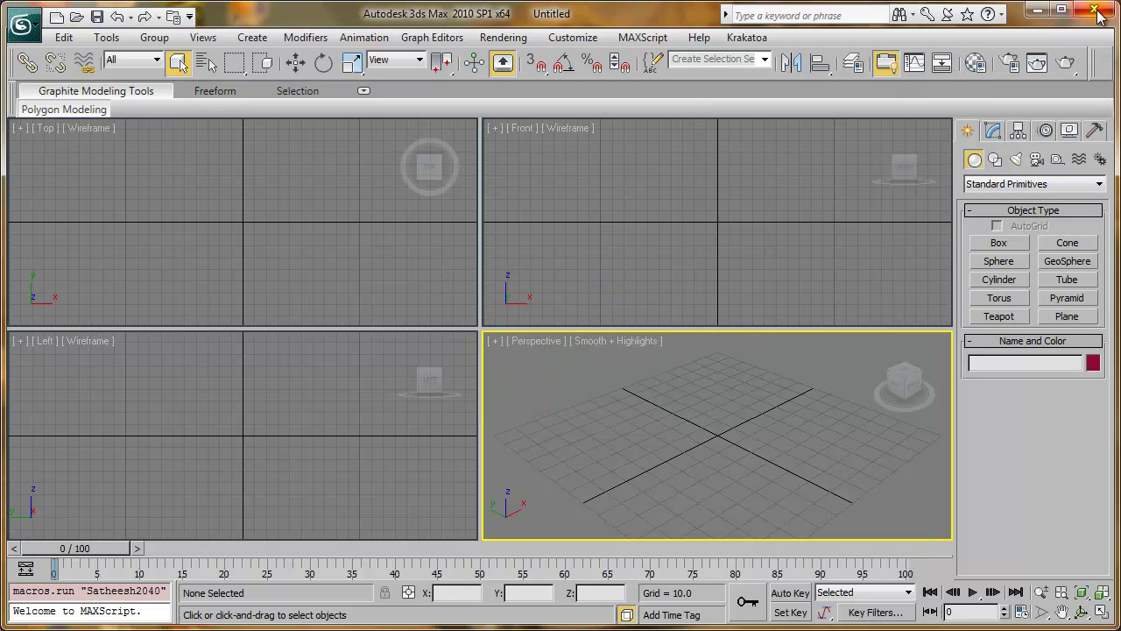
Step: Reset the scene without saving and minimise 3ds Max to the desktop
left_click(22, 25)
left_click(63, 102)
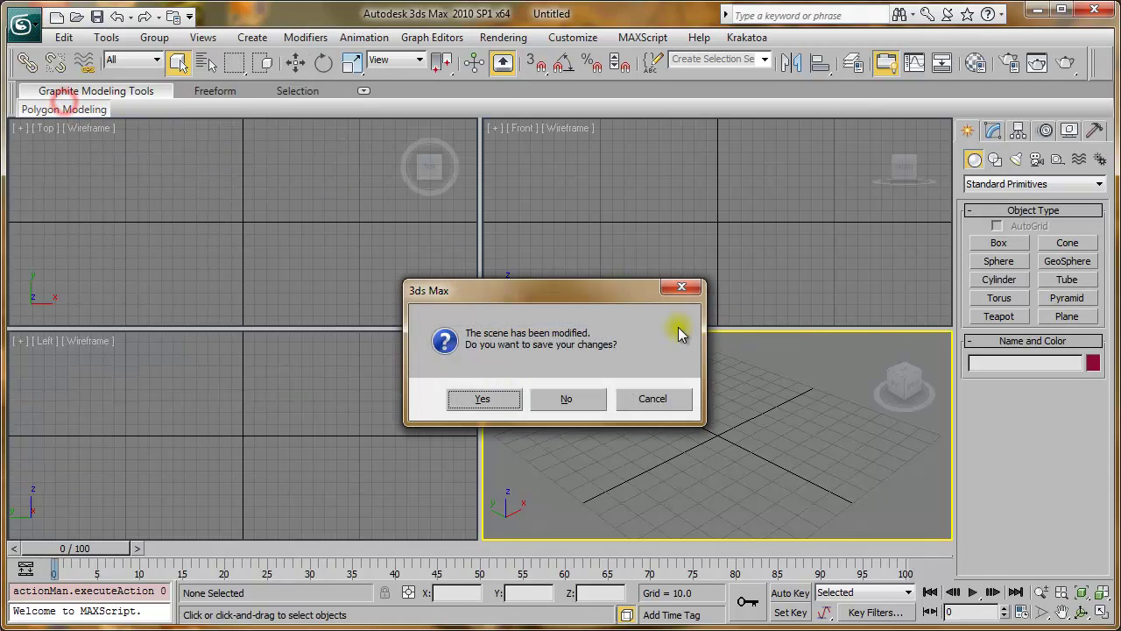
left_click(569, 396)
left_click(507, 354)
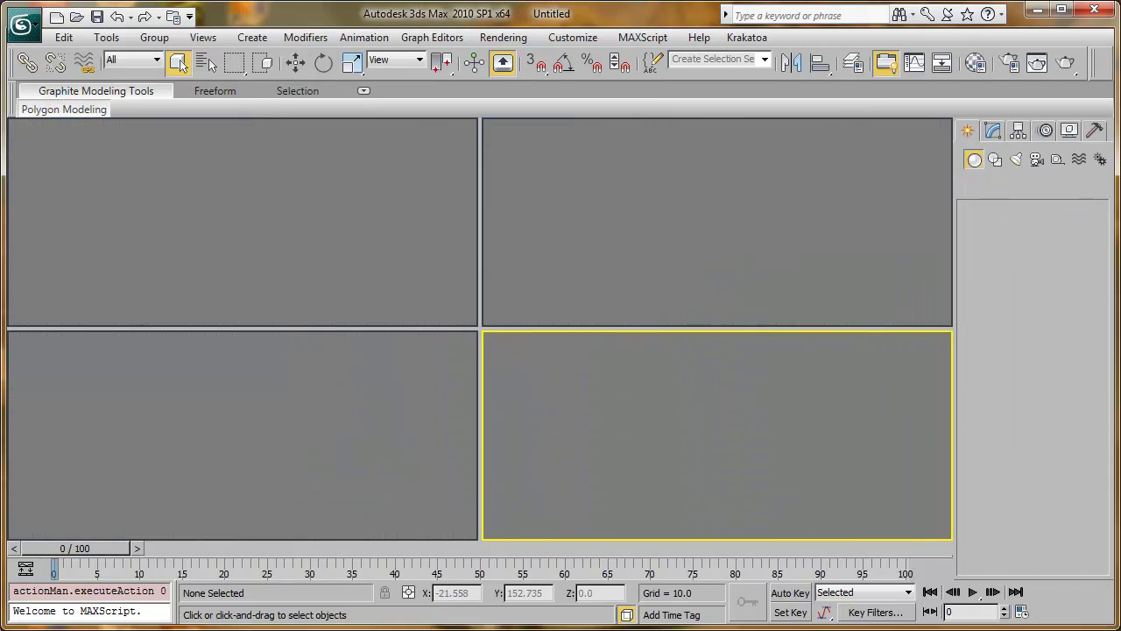
left_click(1035, 10)
Step: Open Control Panel's Programs and Features list of installed programs from the Start menu
key("super")
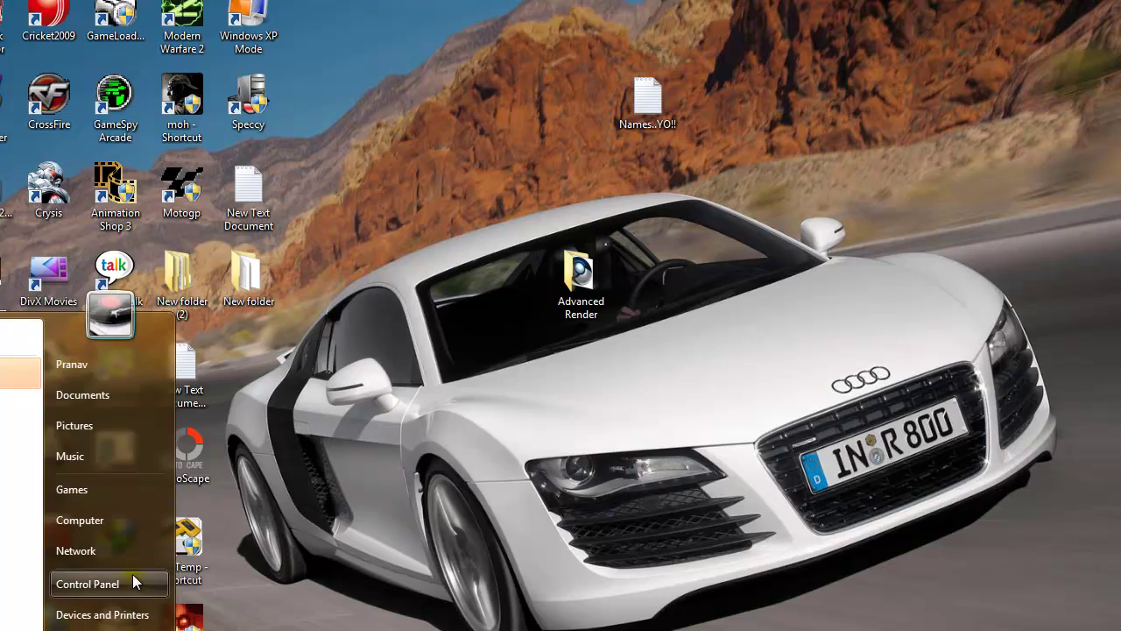
left_click(113, 577)
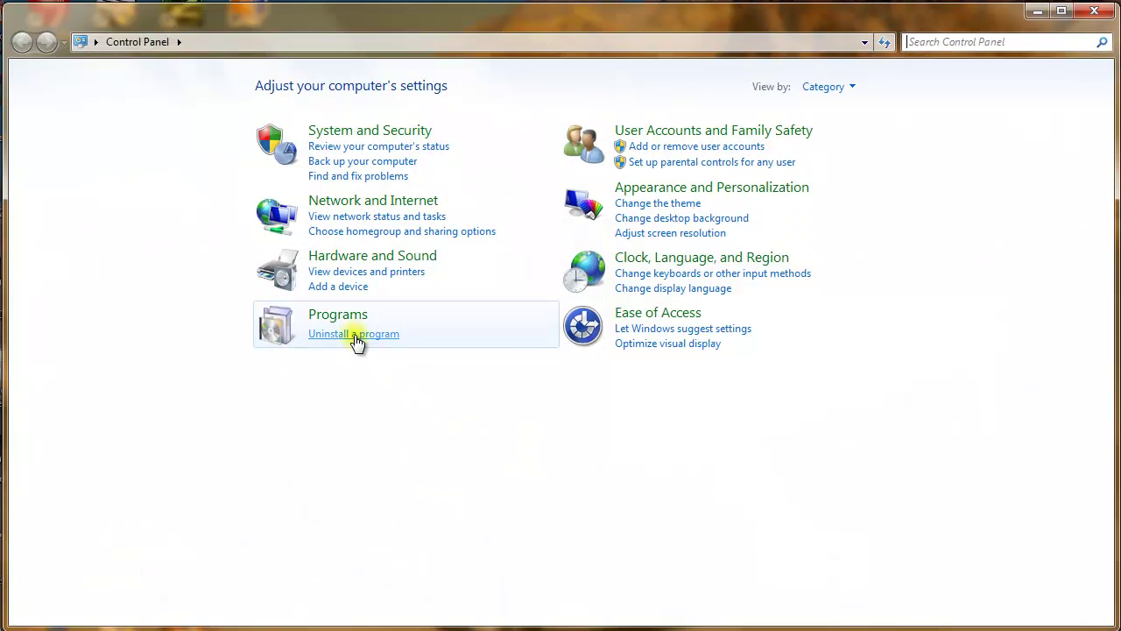
left_click(355, 337)
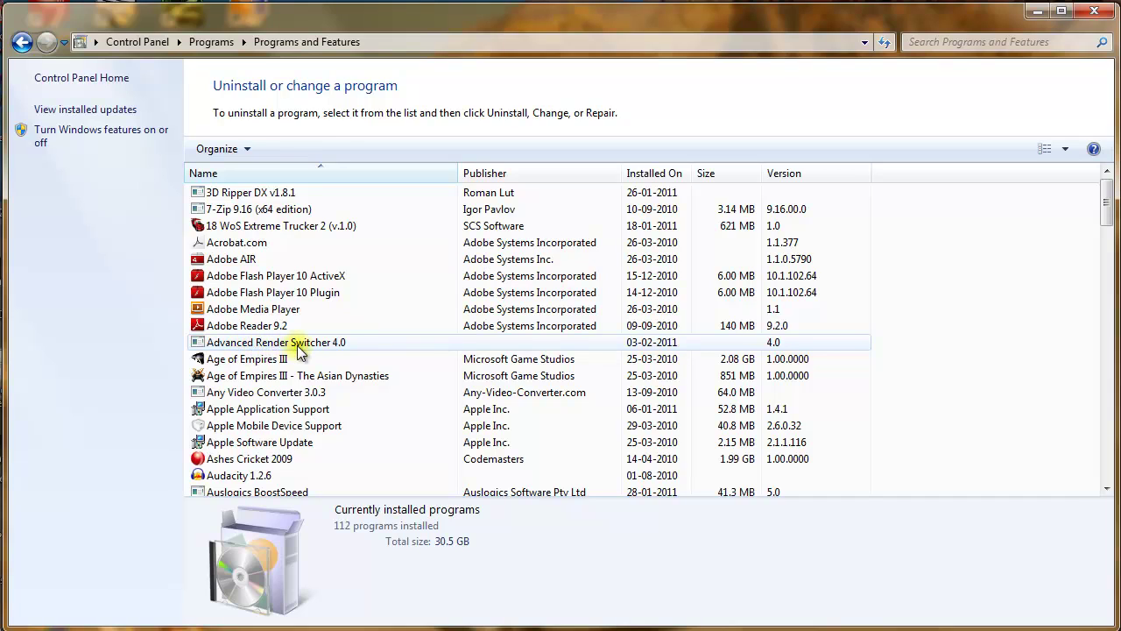
Step: Select Advanced Render Switcher 4.0, run Uninstall/Change, and answer the confirmation prompt
left_click(298, 348)
left_click(302, 148)
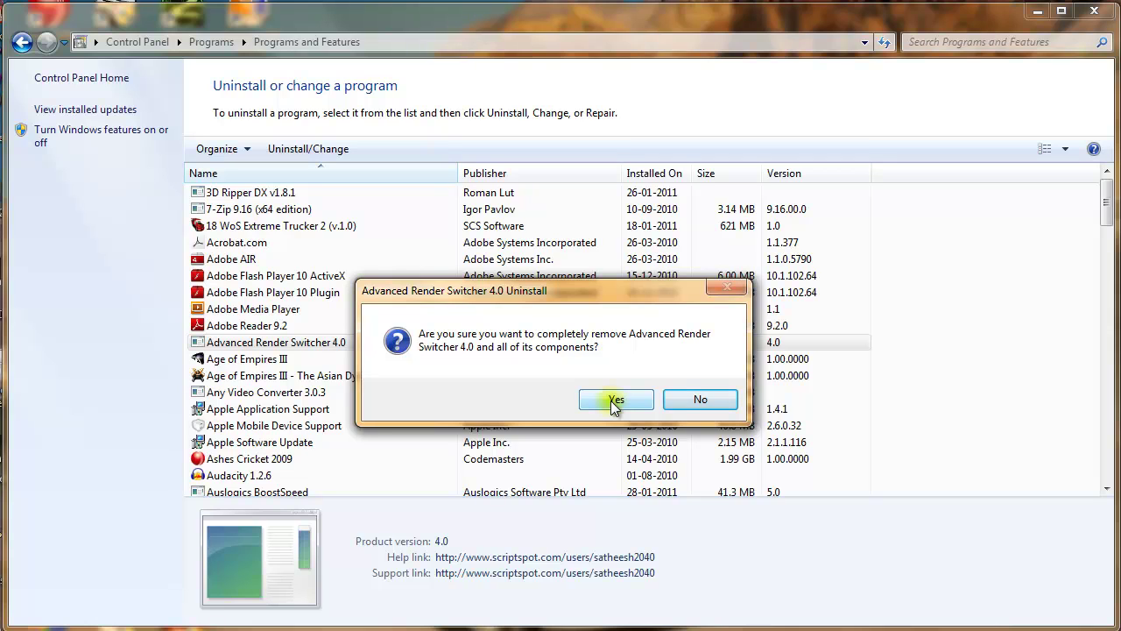
left_click(679, 399)
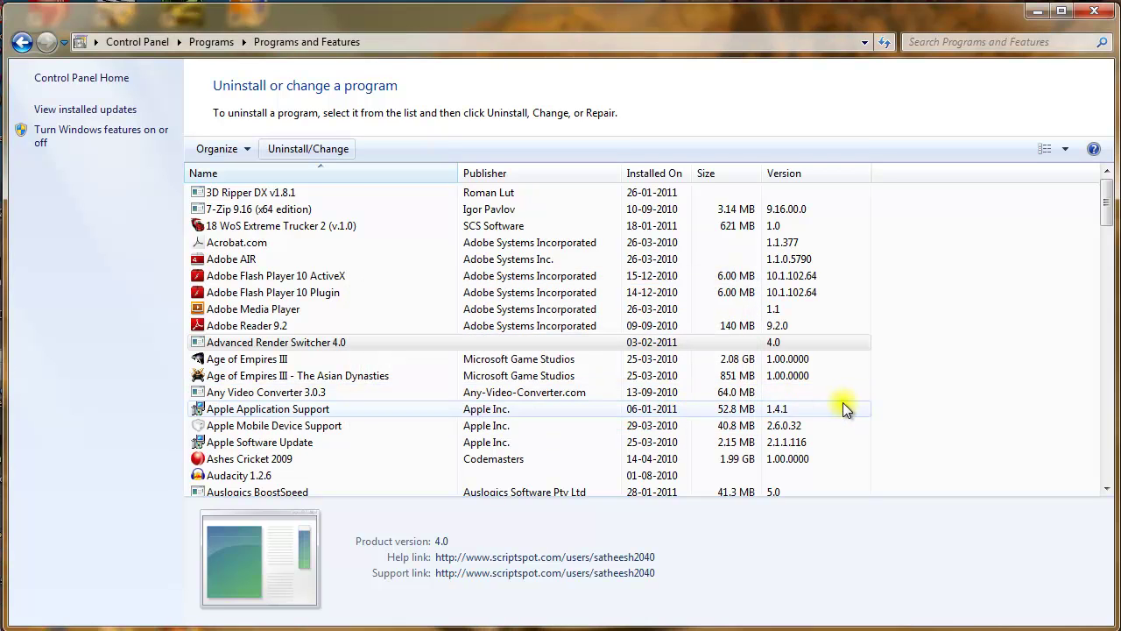